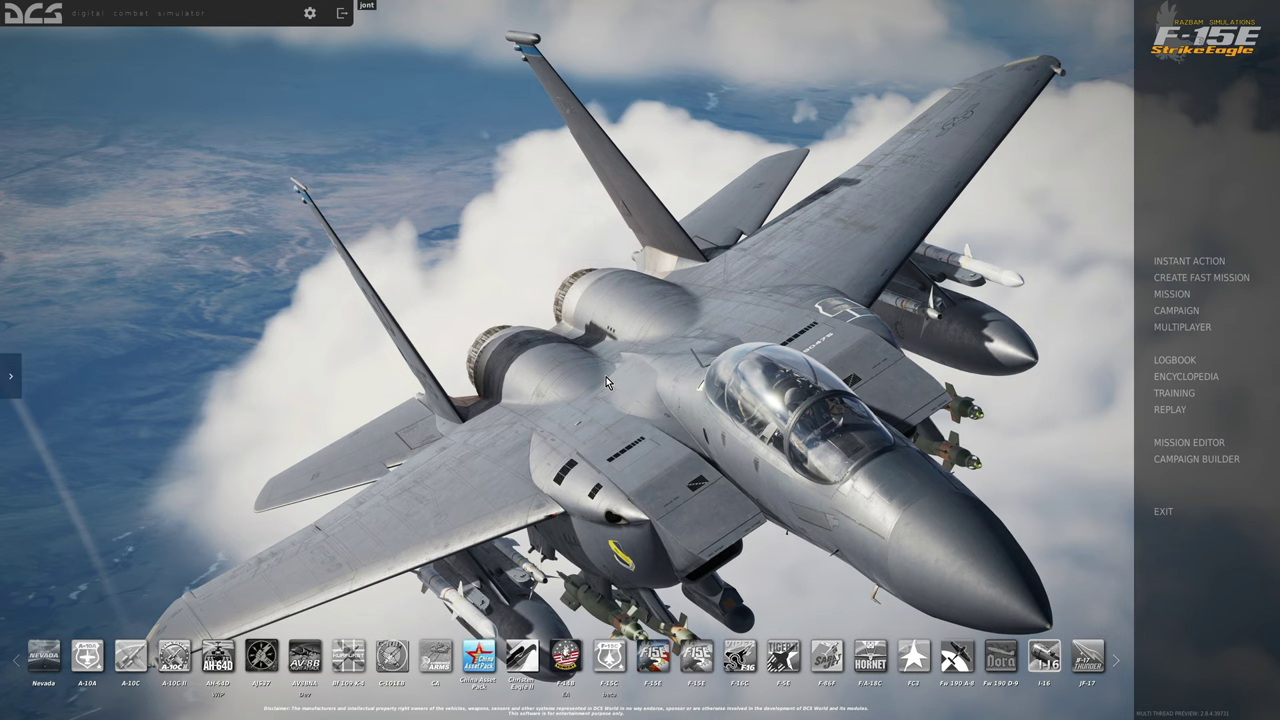
# Open the control settings for the F-15E and list its Axis Commands
pyautogui.click(310, 14)
pyautogui.click(457, 33)
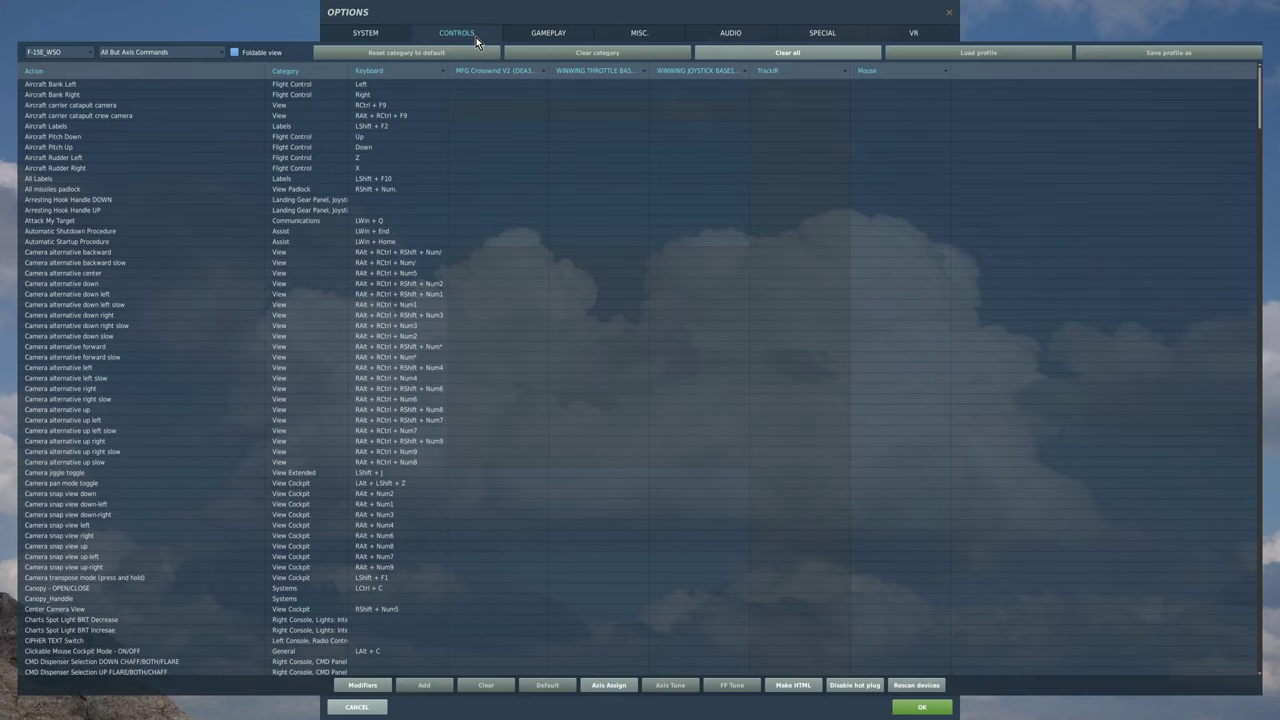
pyautogui.click(86, 52)
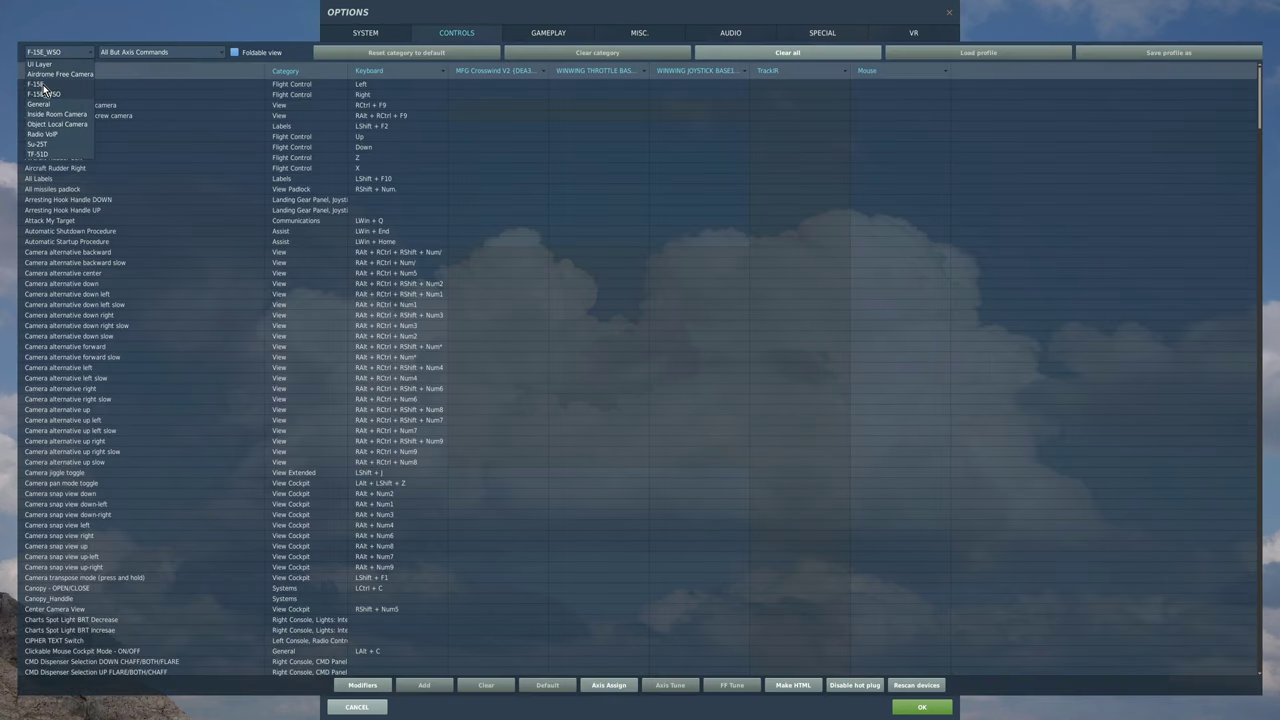
pyautogui.click(43, 85)
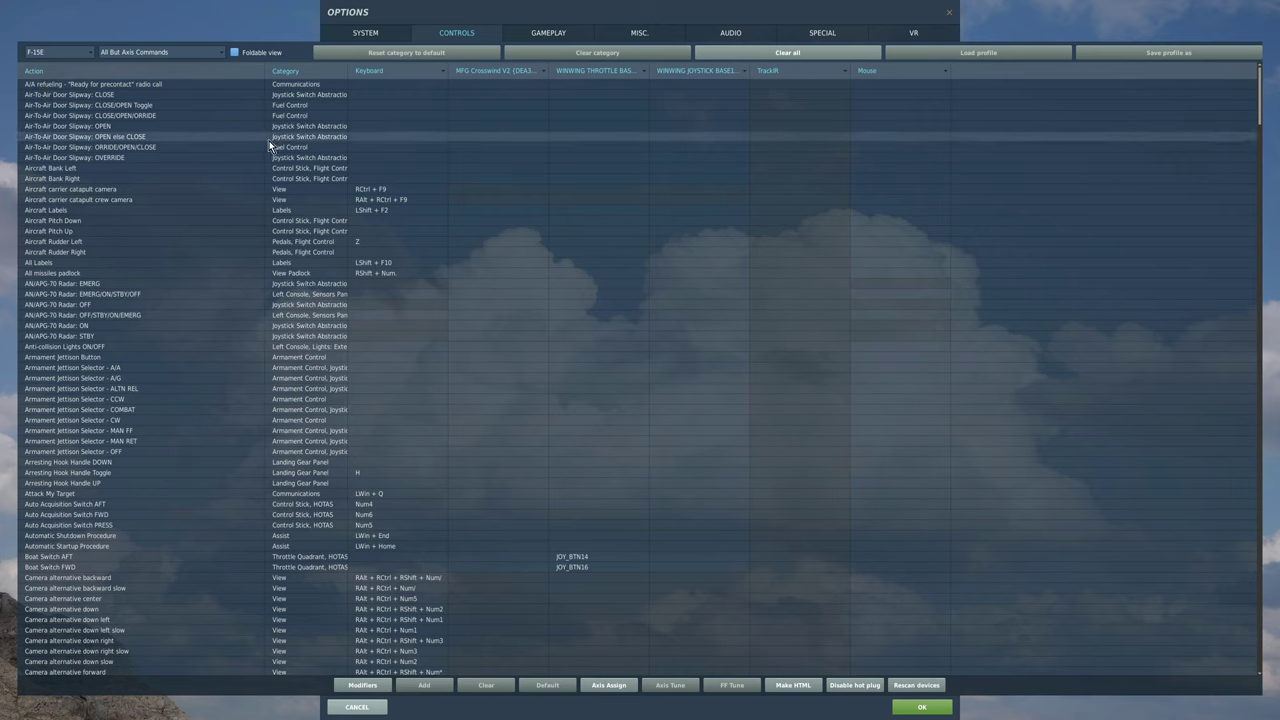
pyautogui.click(222, 54)
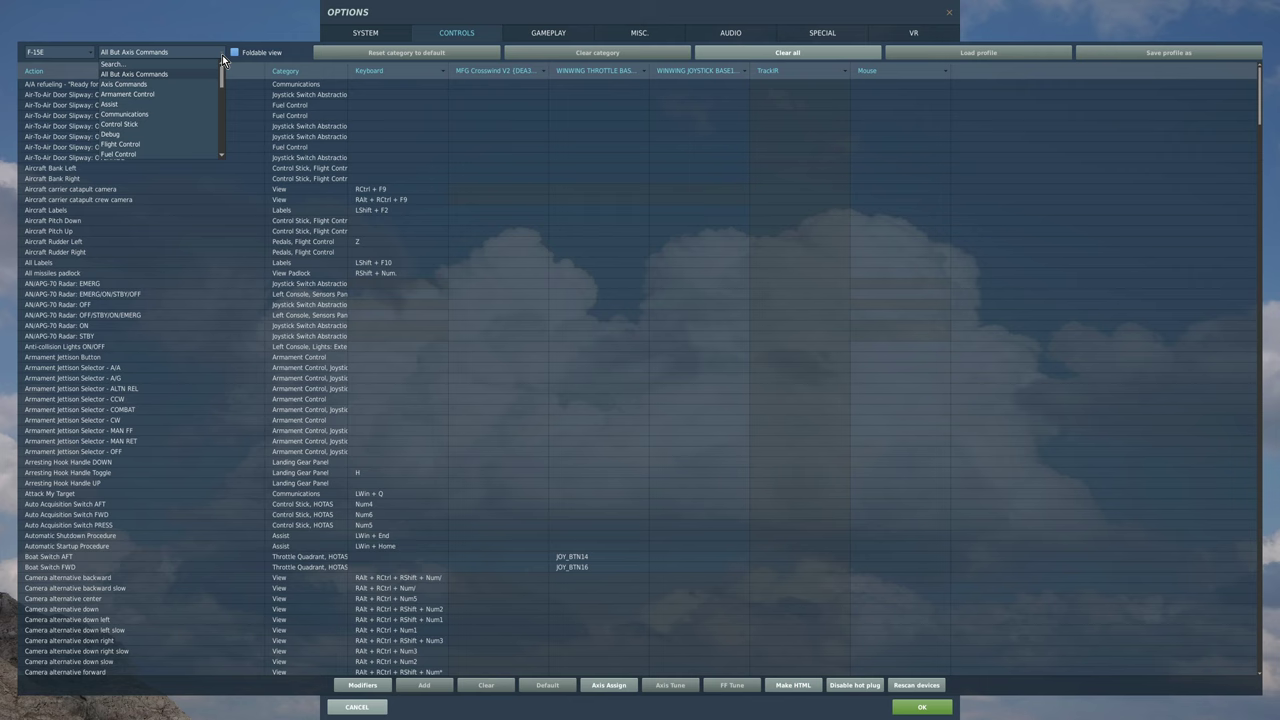
pyautogui.click(138, 84)
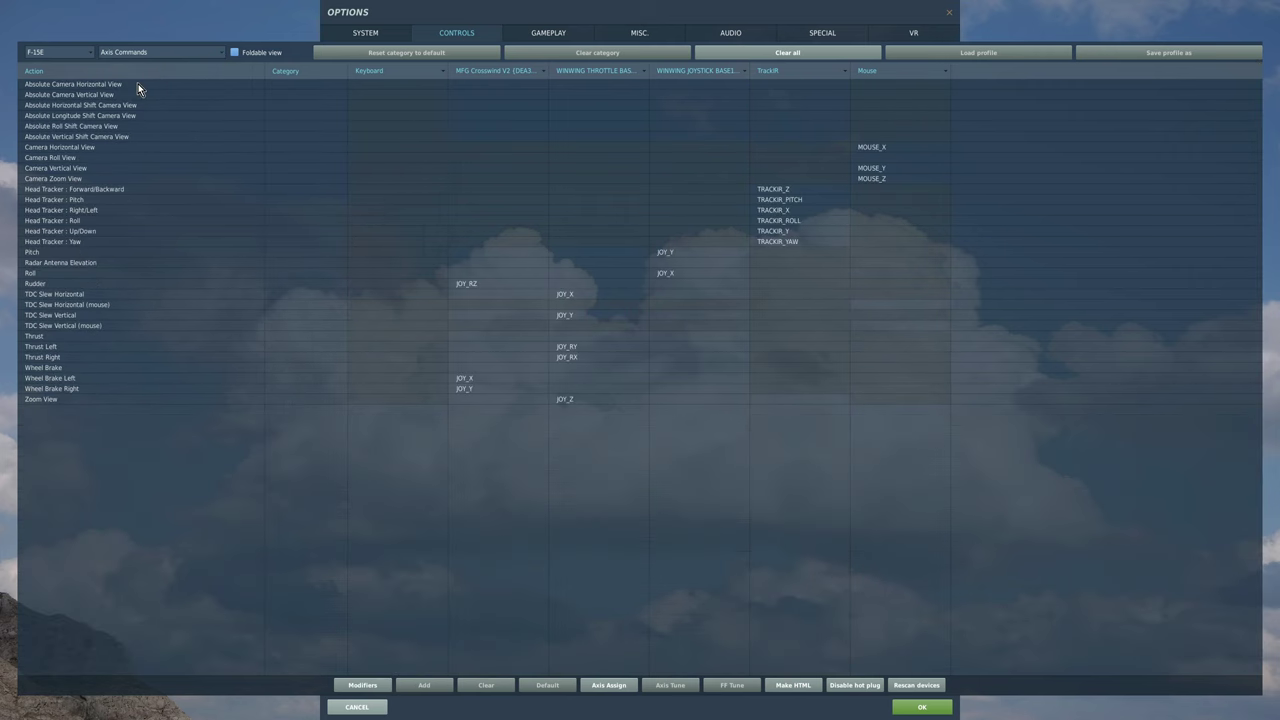
# Review the joystick and pedal axis assignments for Pitch, Roll, Rudder and Wheel Brake Left
pyautogui.click(679, 252)
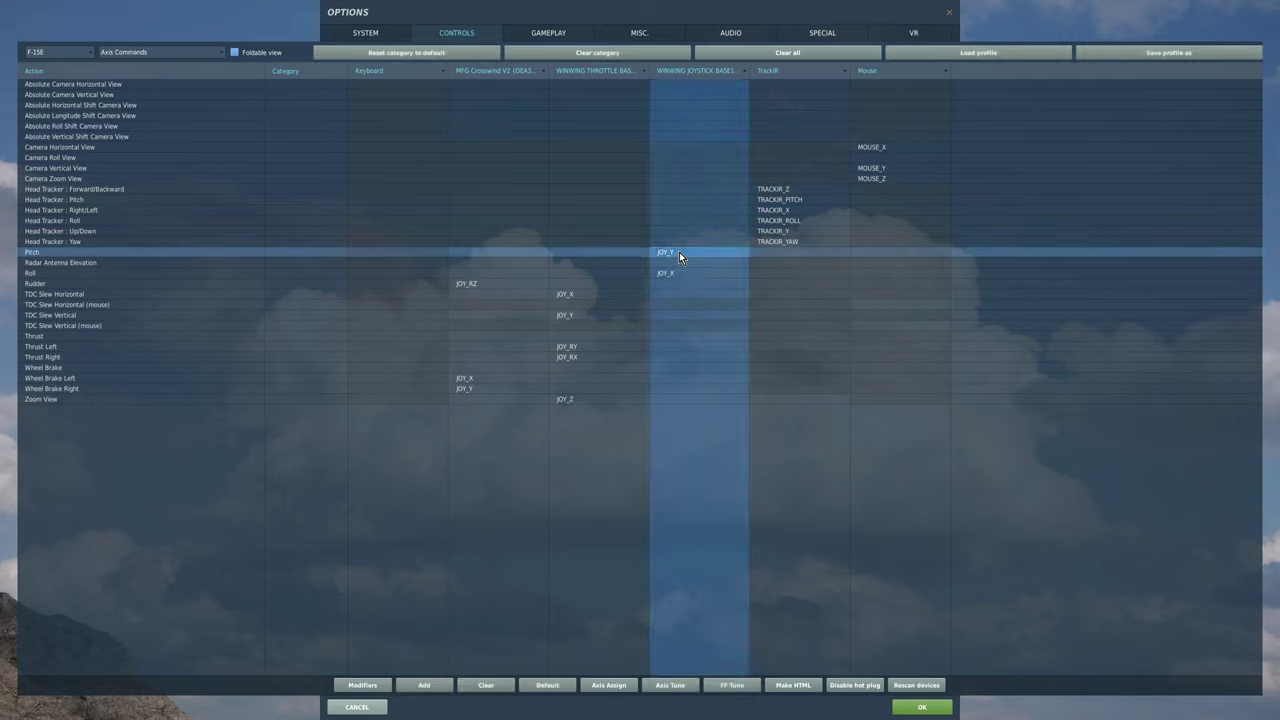
pyautogui.click(682, 274)
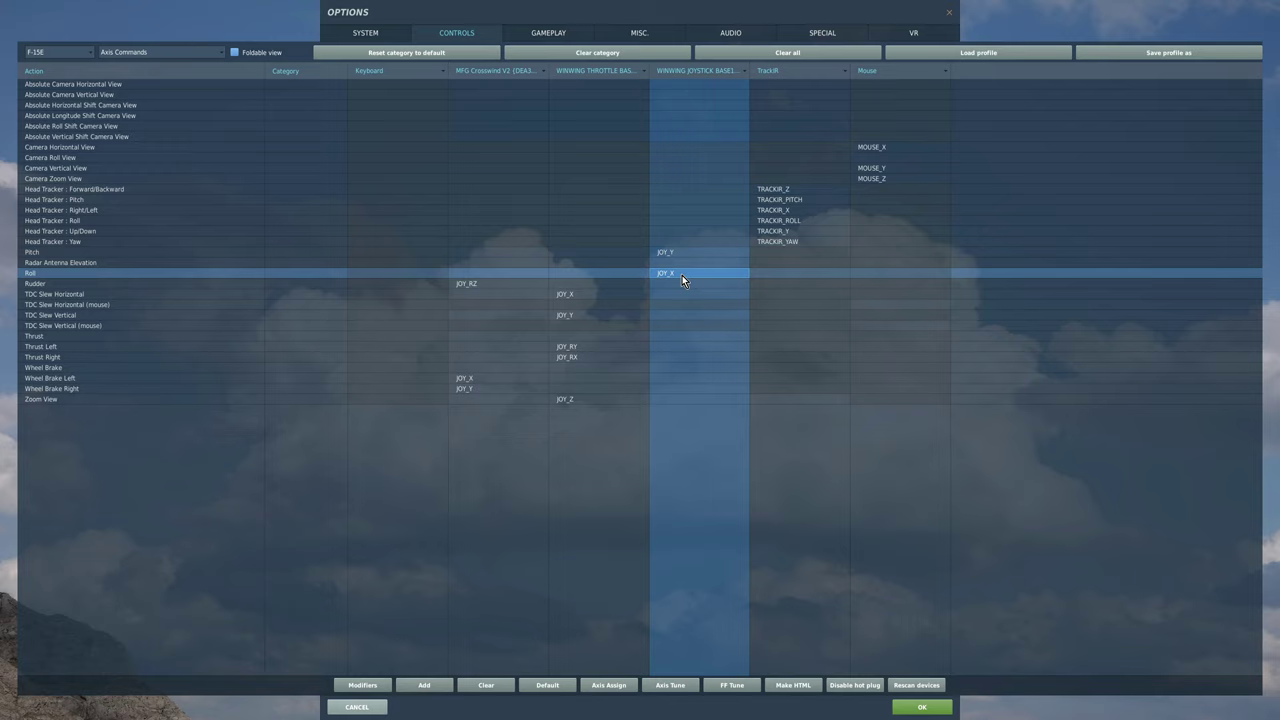
pyautogui.click(506, 285)
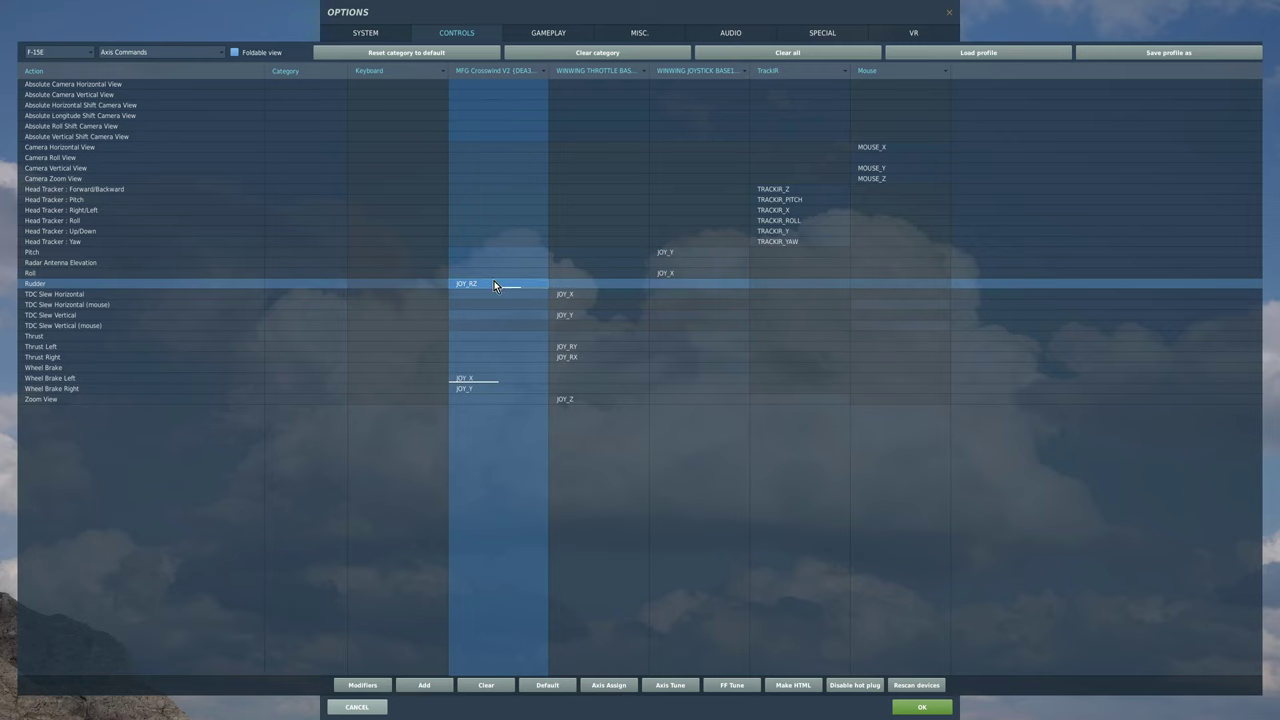
pyautogui.click(469, 380)
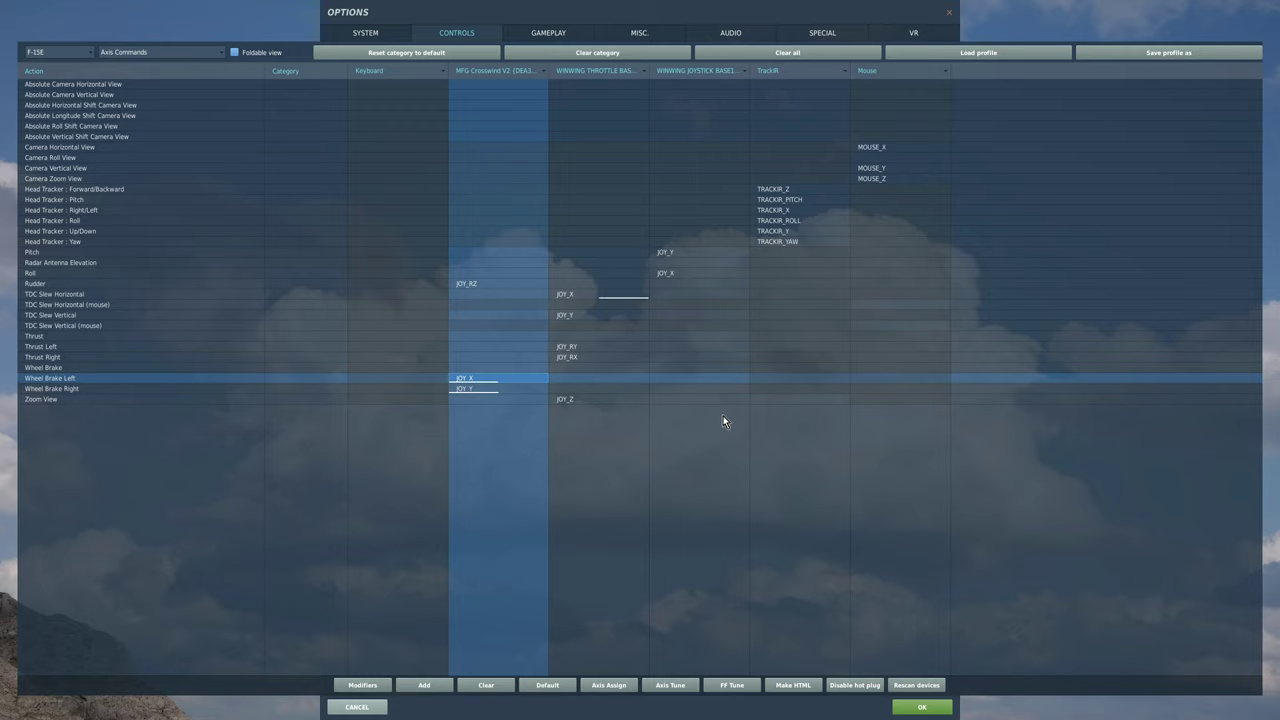
# Inspect the axis tuning of TDC Slew Horizontal without changing it, and check the Thrust Left throttle assignment
pyautogui.click(592, 294)
pyautogui.click(684, 688)
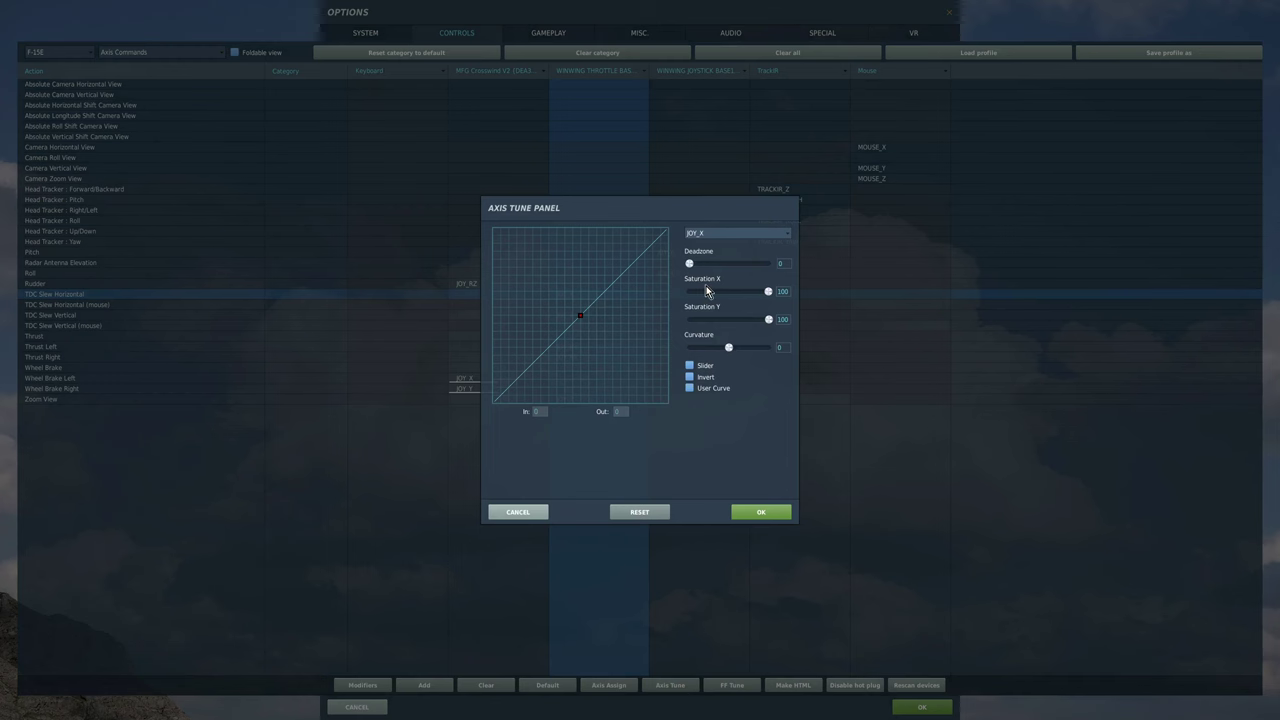
pyautogui.click(530, 512)
pyautogui.click(581, 346)
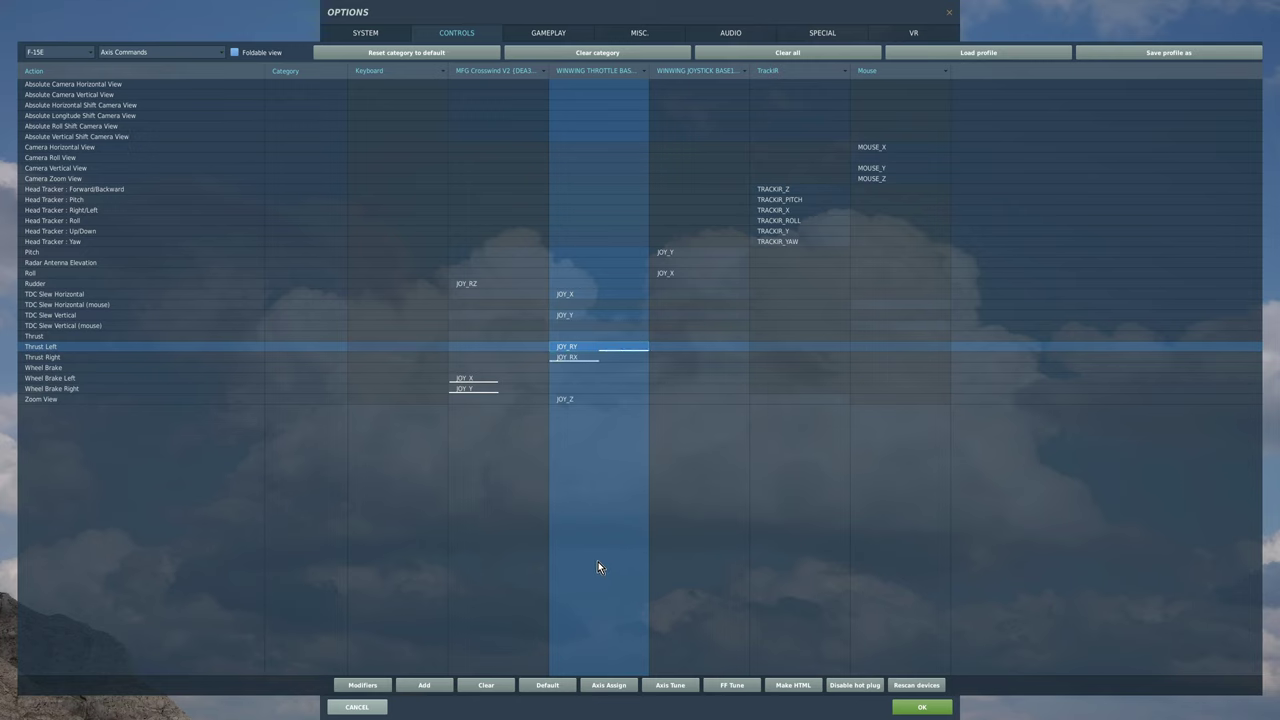
# Show the View category and review the zoom in and zoom out bindings on the throttle
pyautogui.click(220, 54)
pyautogui.scroll(-5, 189, 76)
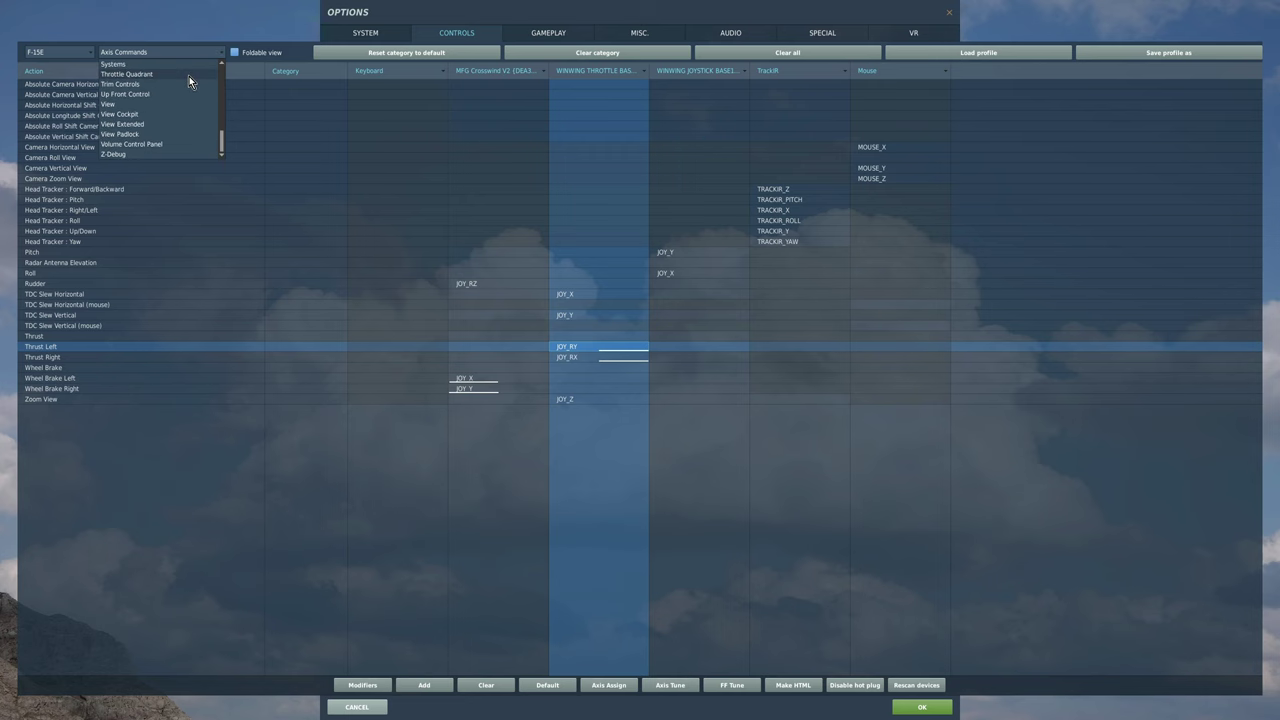
pyautogui.click(114, 104)
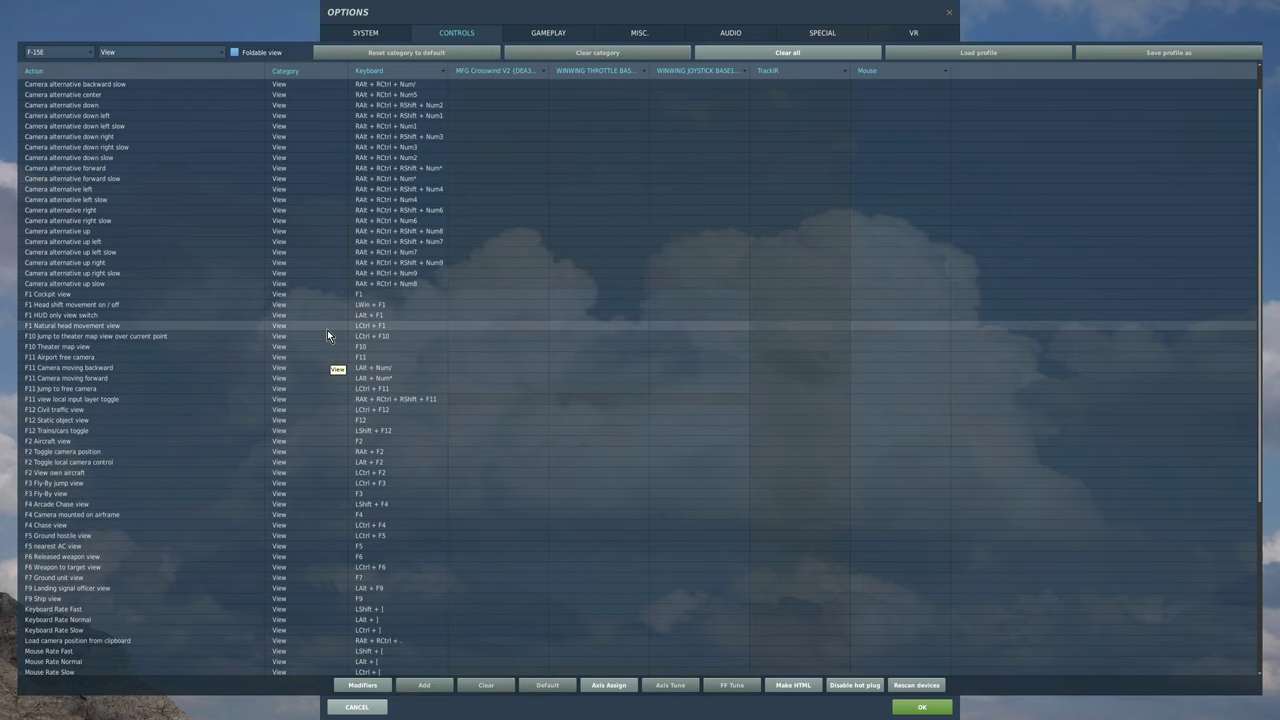
pyautogui.scroll(-8, 327, 330)
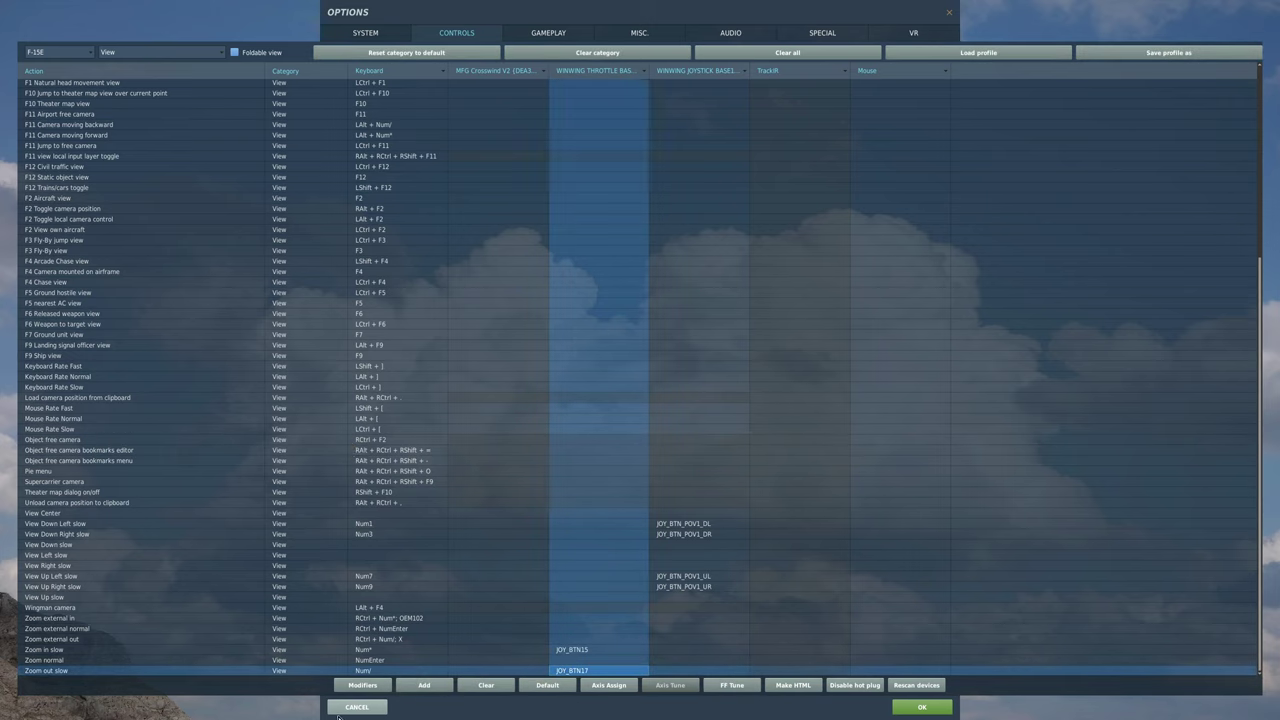
# Return to the Axis Commands category and check the Zoom View axis assignment
pyautogui.click(218, 51)
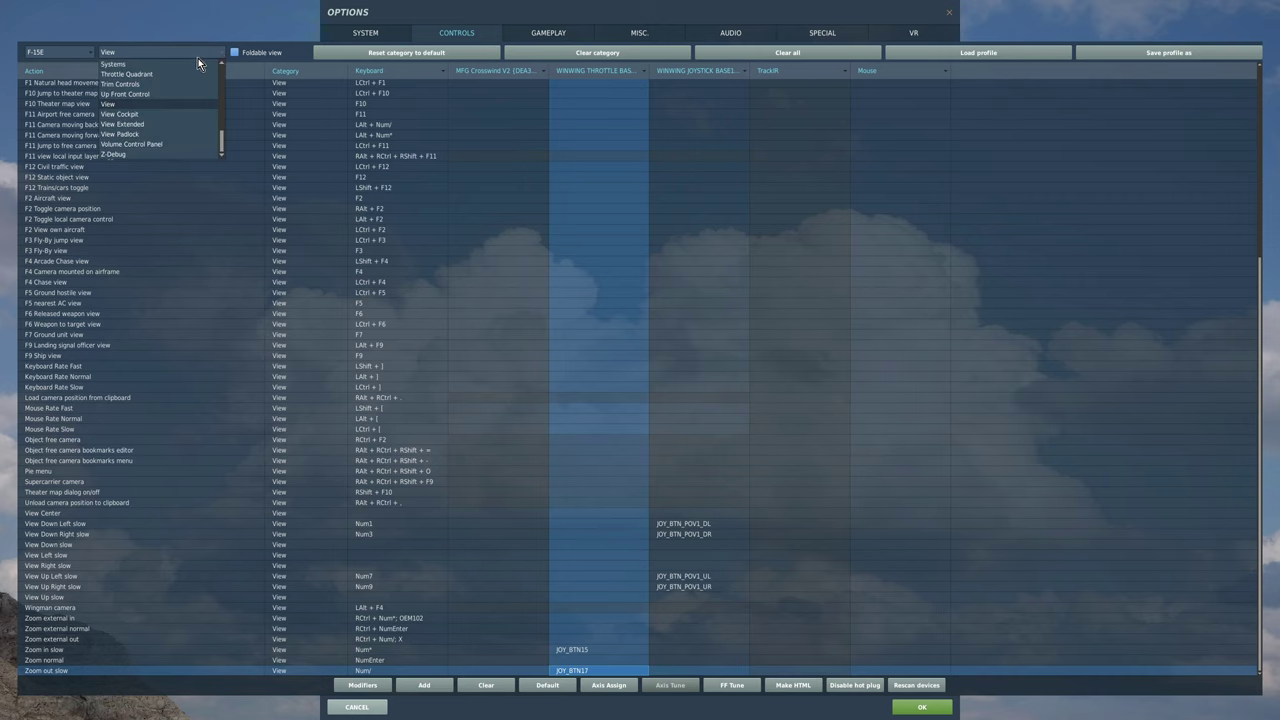
pyautogui.scroll(5, 138, 127)
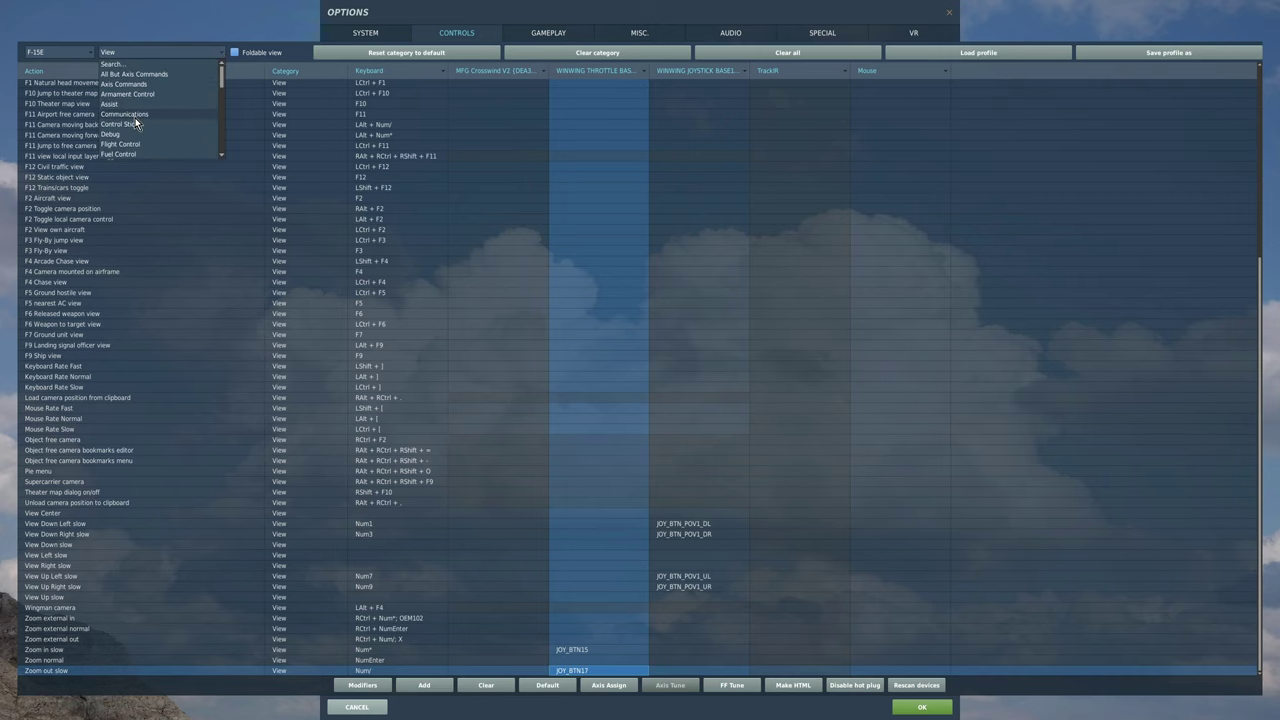
pyautogui.click(135, 118)
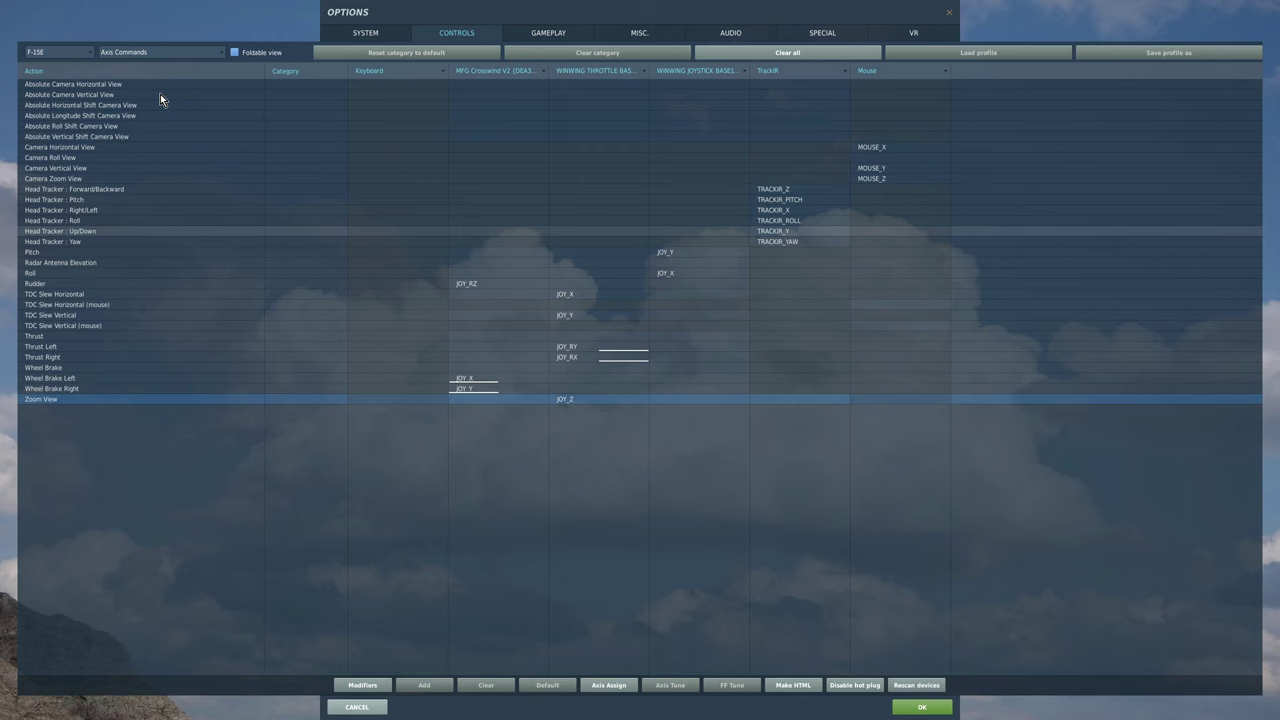
# Show the Flight Control category and review the Flaps Down and Flaps Up bindings
pyautogui.click(148, 50)
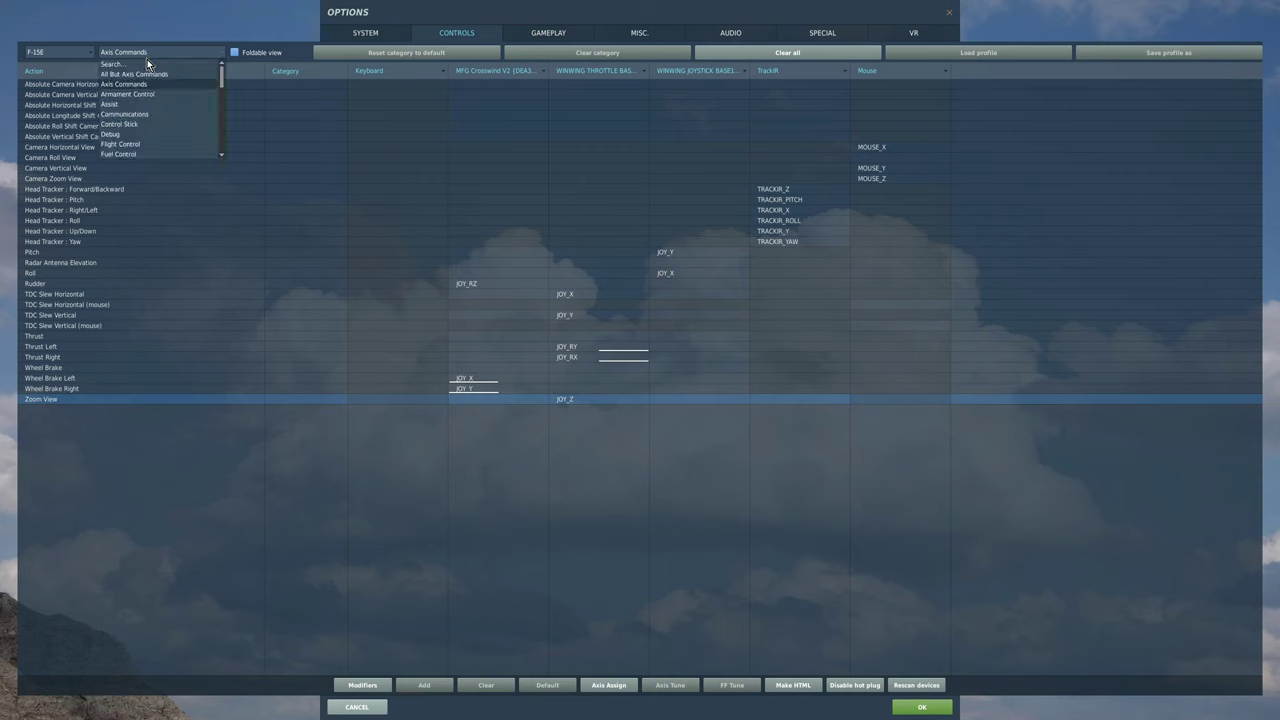
pyautogui.click(132, 111)
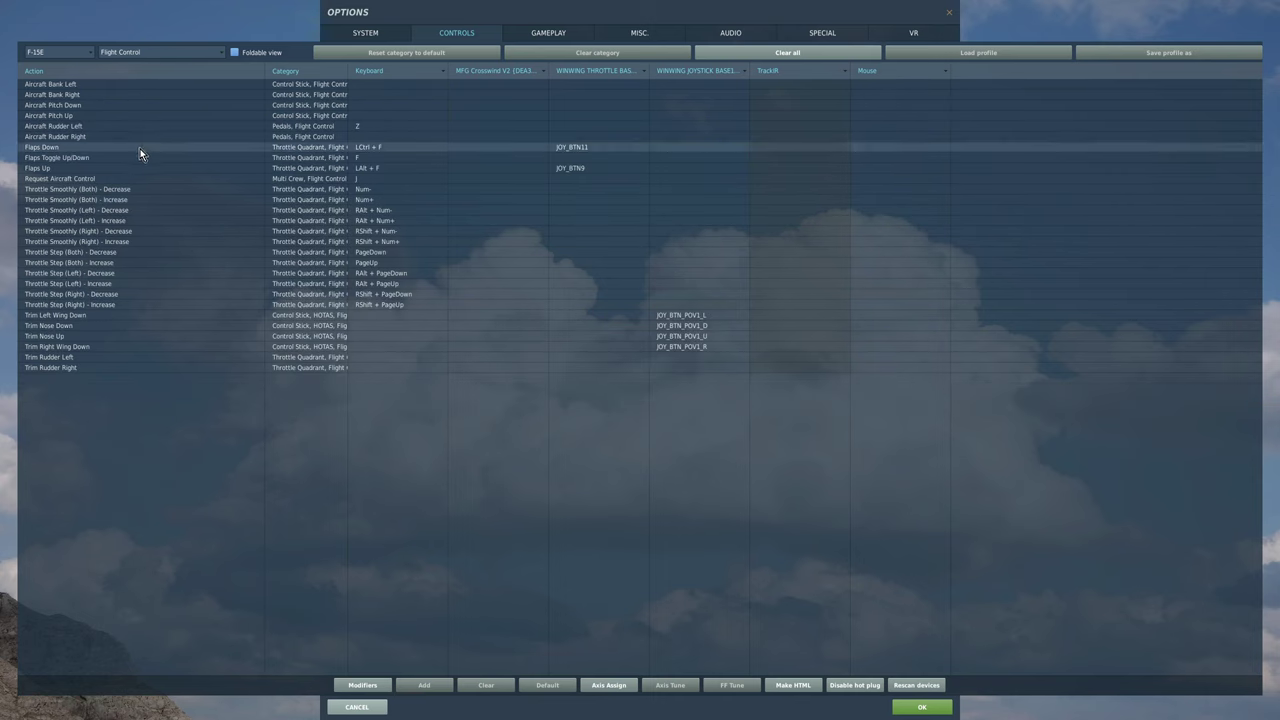
pyautogui.click(137, 148)
pyautogui.click(129, 167)
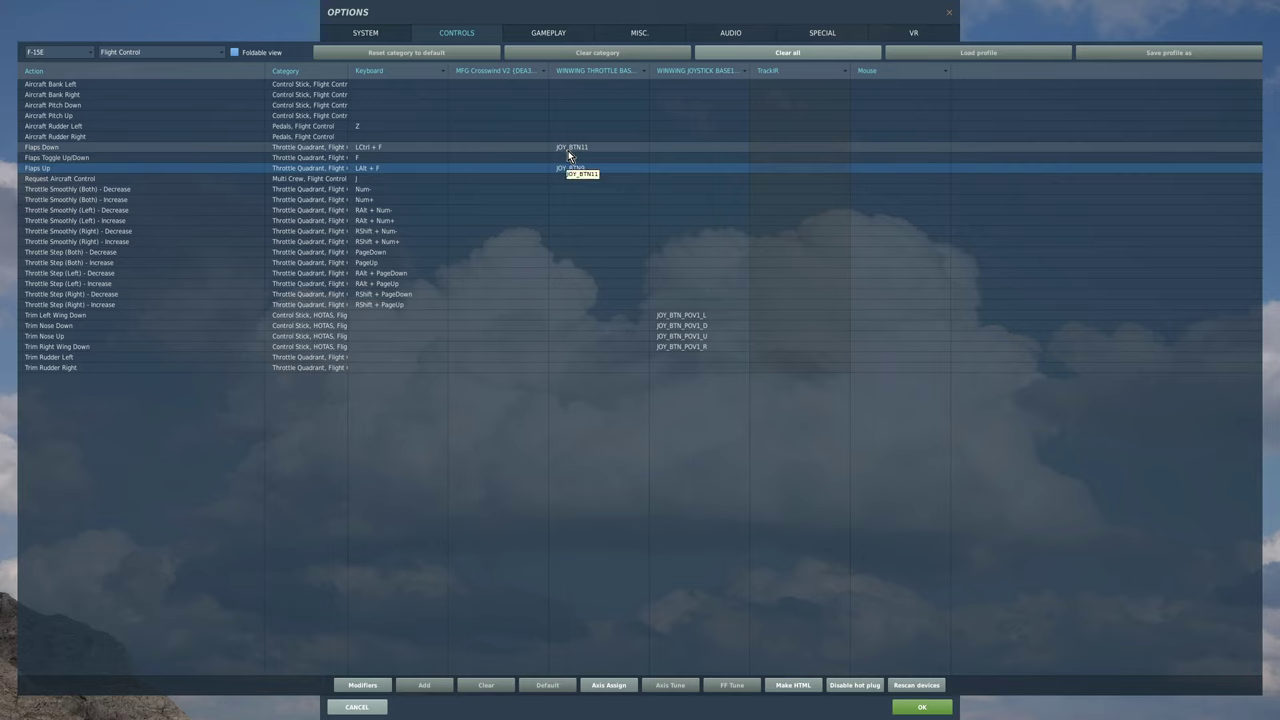
# Show the HOTAS category and review the keyboard bindings of the Auto Acquisition Switch
pyautogui.click(210, 51)
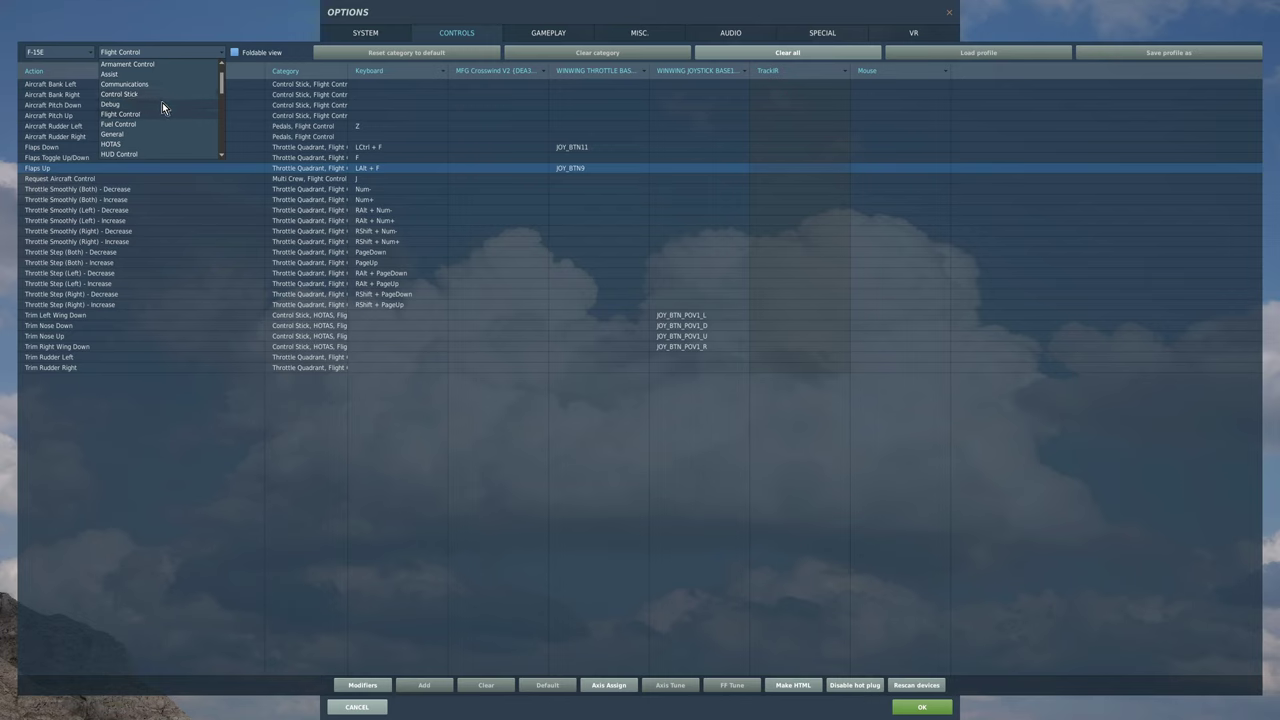
pyautogui.click(118, 143)
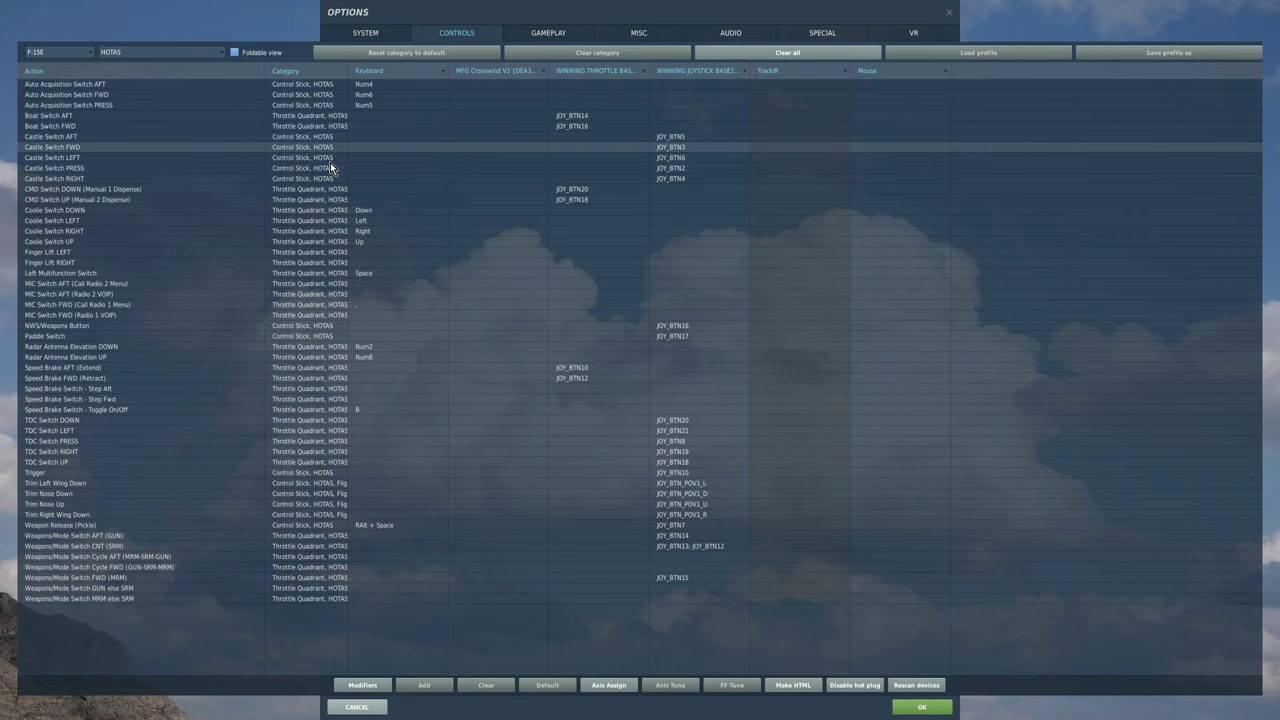
pyautogui.click(609, 178)
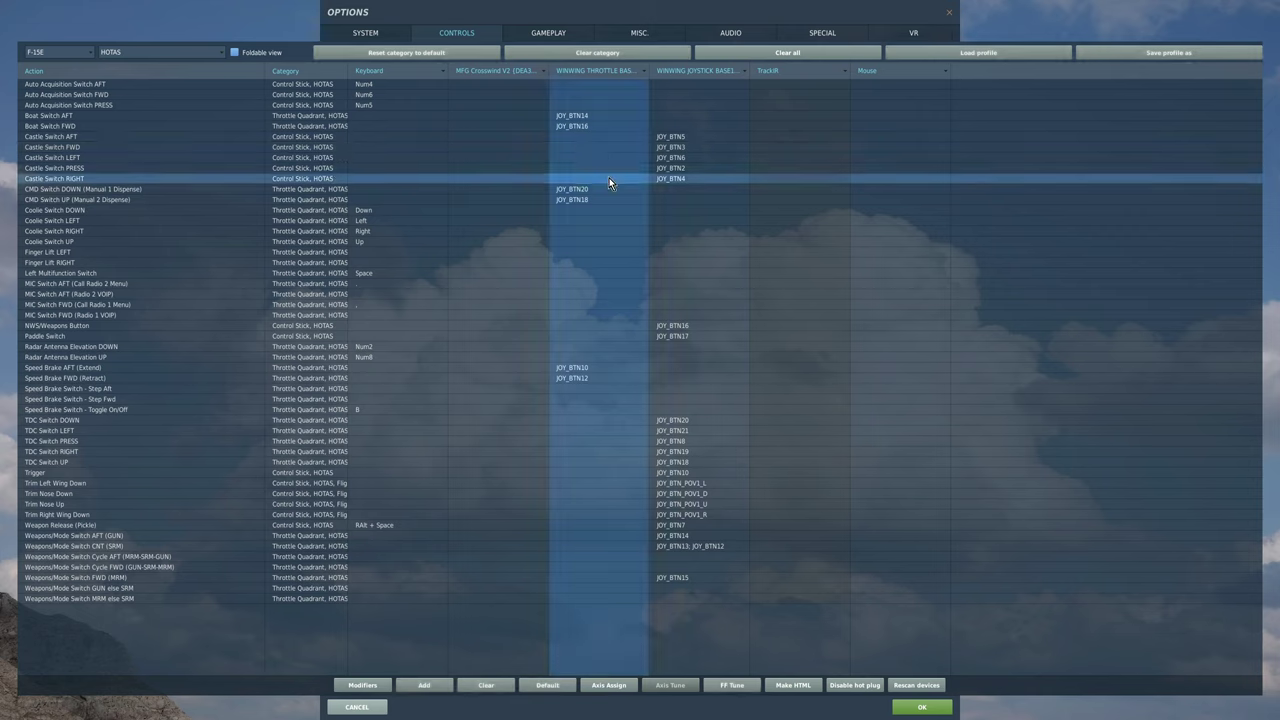
pyautogui.click(360, 86)
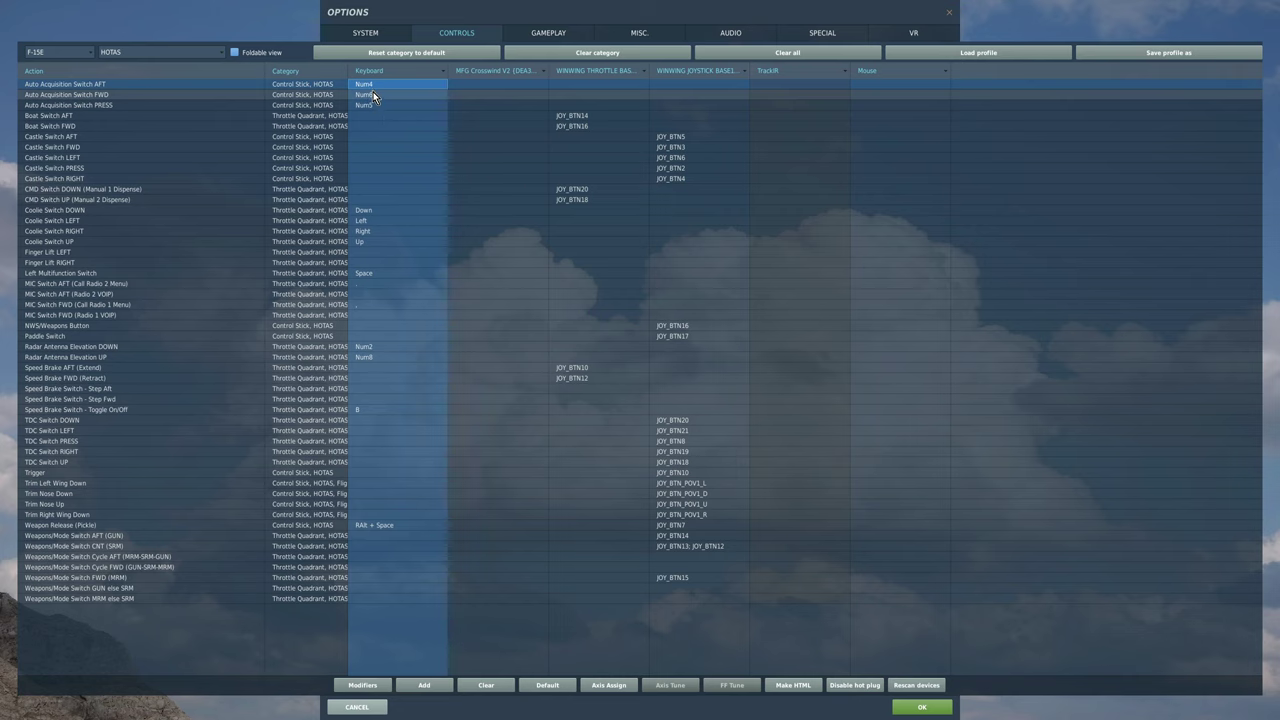
pyautogui.click(374, 105)
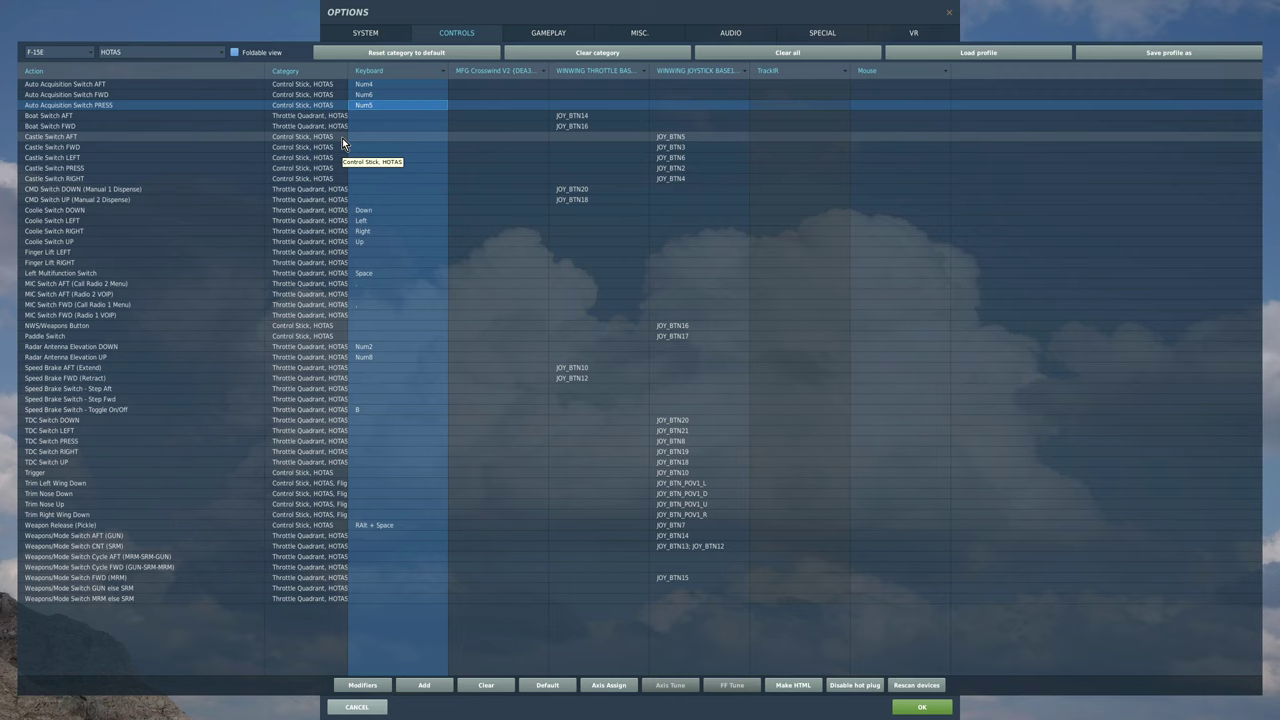
# Review the joystick button bindings for the Castle Switch directions
pyautogui.click(339, 137)
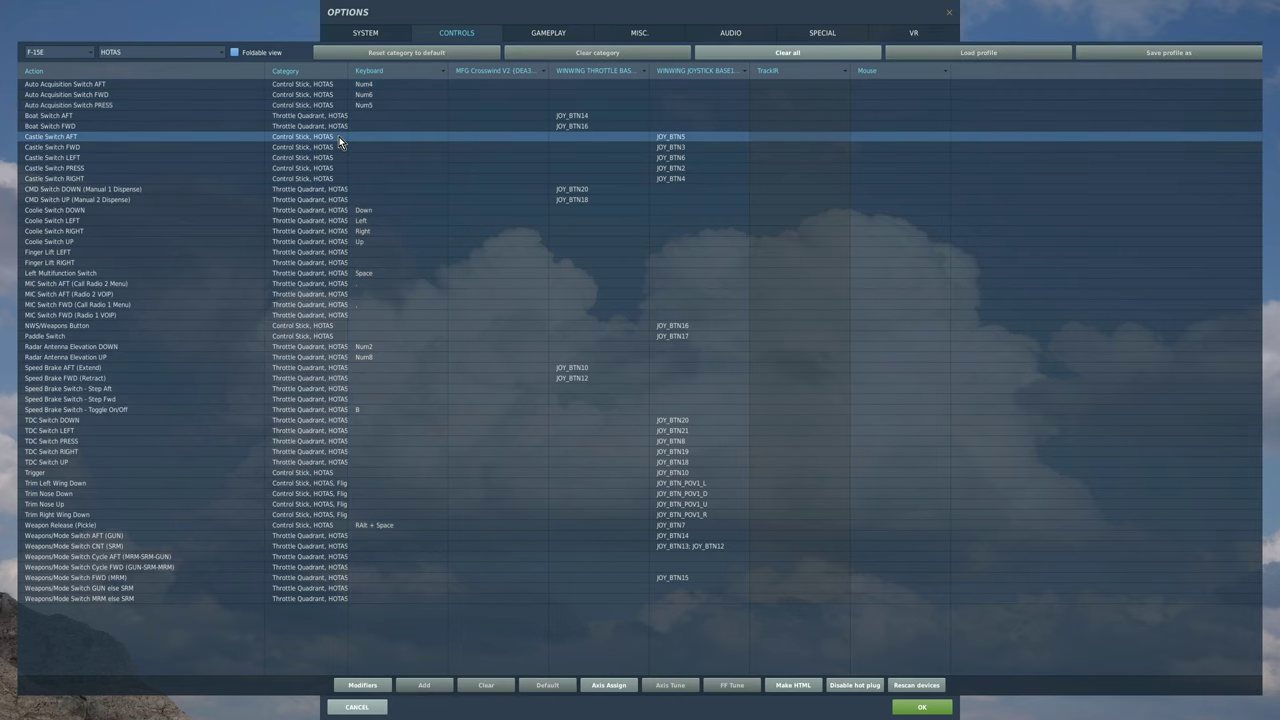
pyautogui.click(674, 146)
pyautogui.press('Down')
pyautogui.press('Down')
pyautogui.press('Down')
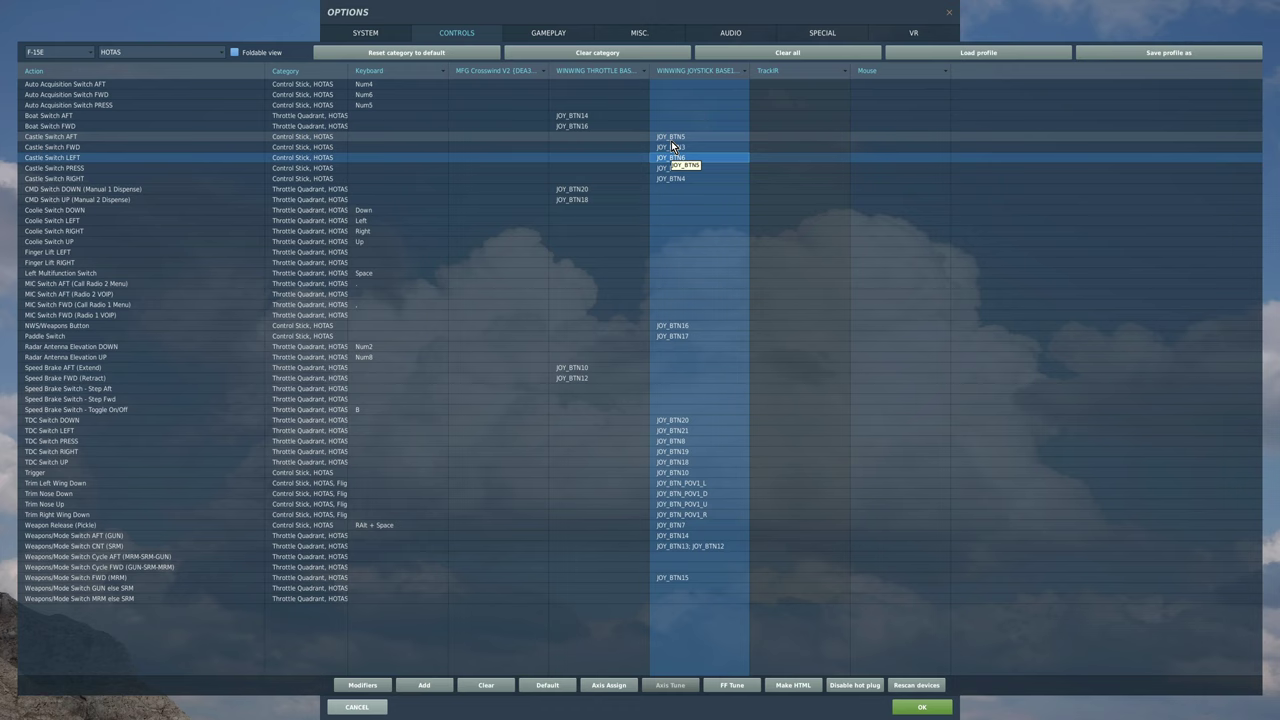
pyautogui.press('Up')
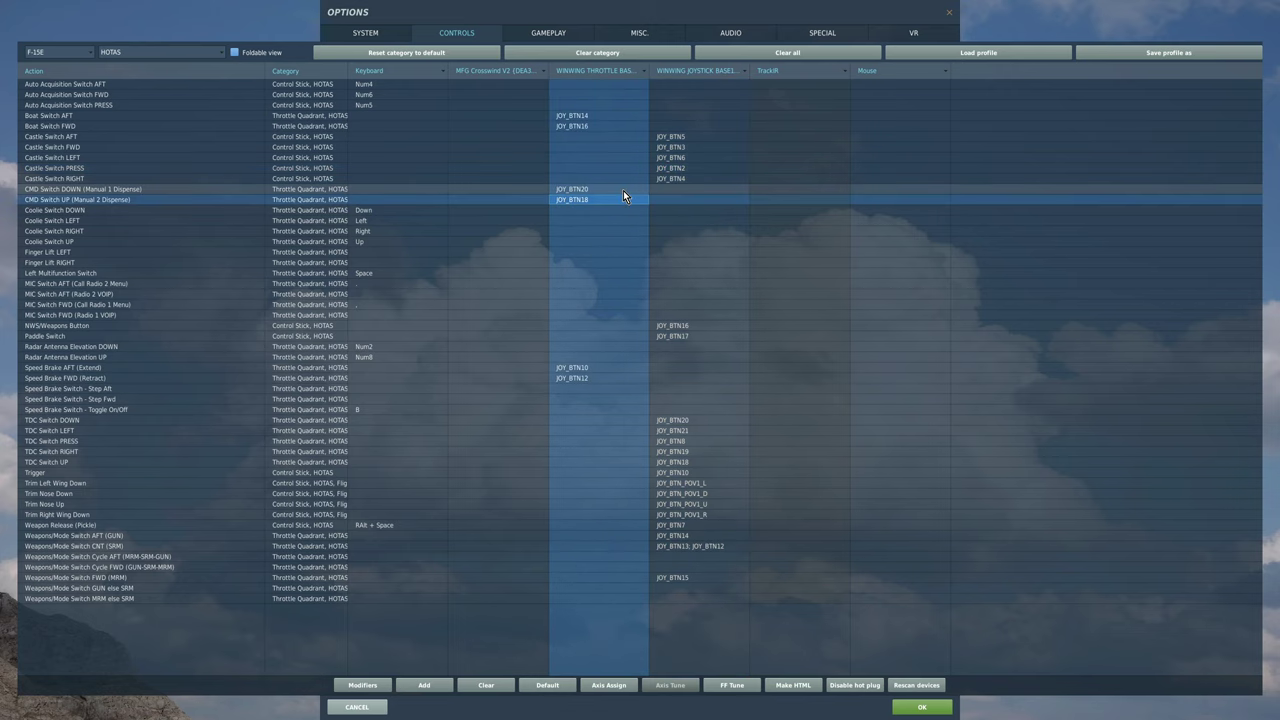
# Review the throttle binding of CMD Switch DOWN and the keyboard bindings of the Coolie Switch
pyautogui.click(623, 190)
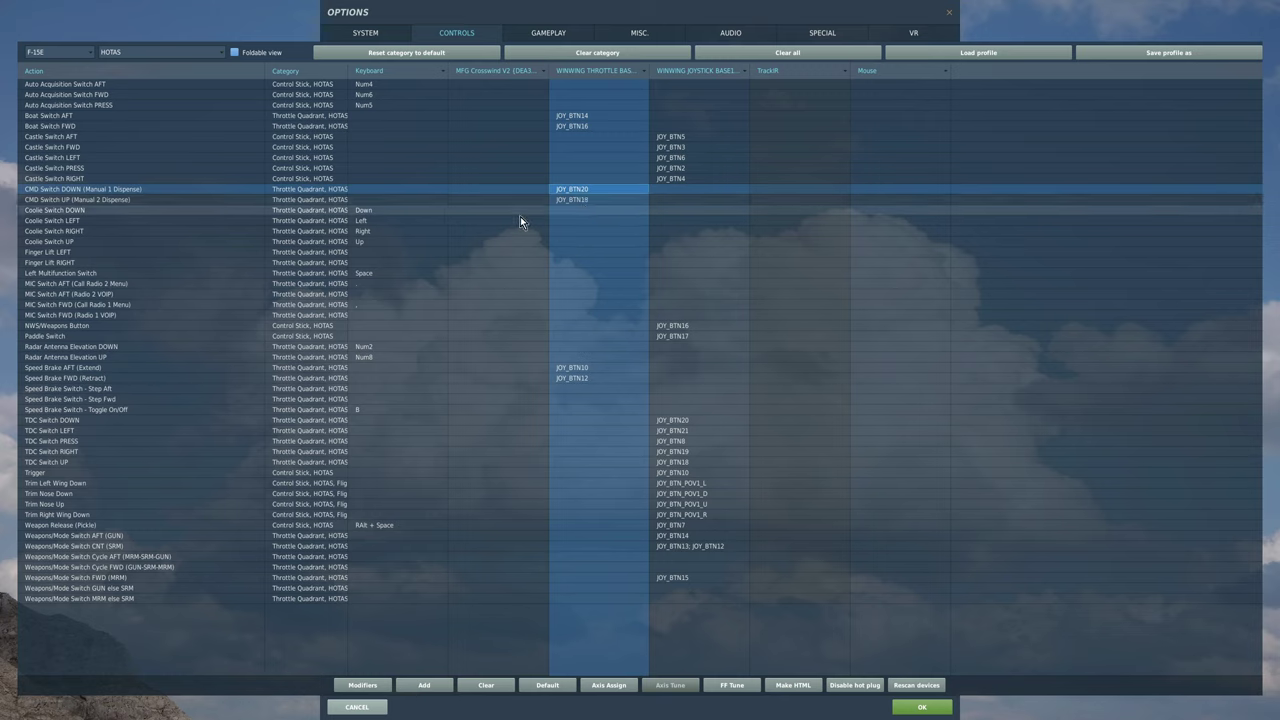
pyautogui.click(413, 210)
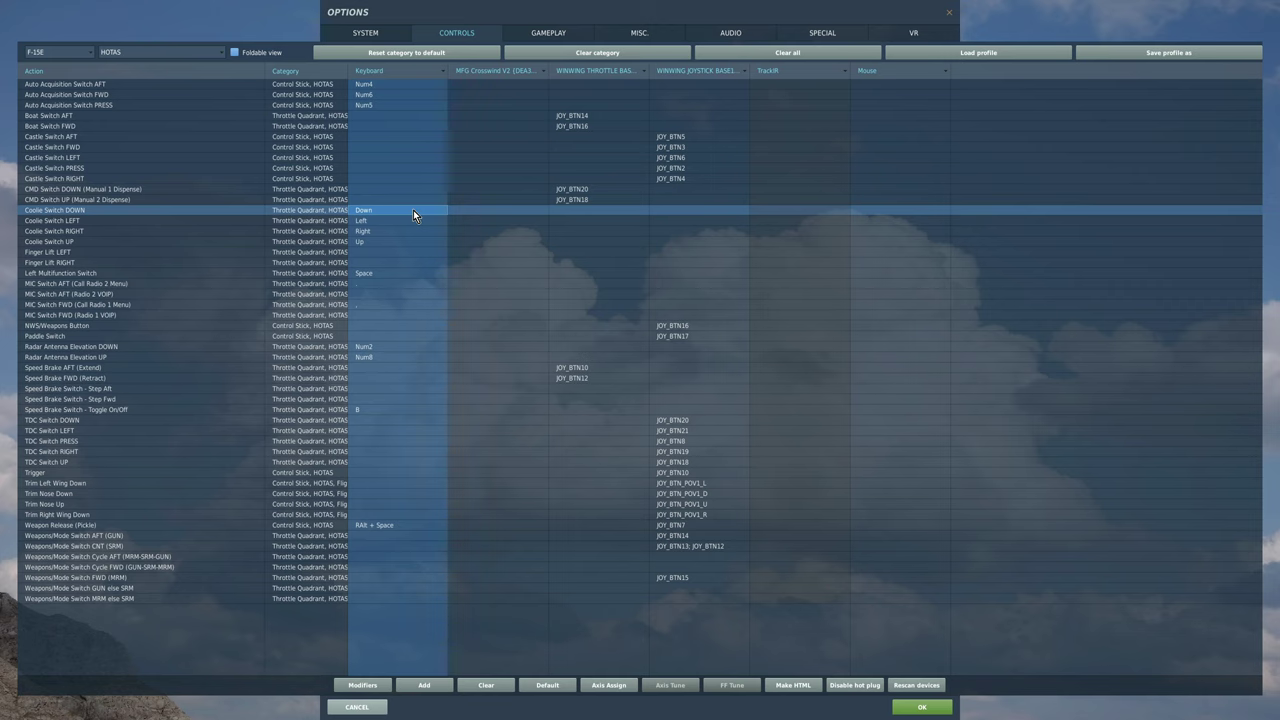
pyautogui.press('Down')
pyautogui.press('Down')
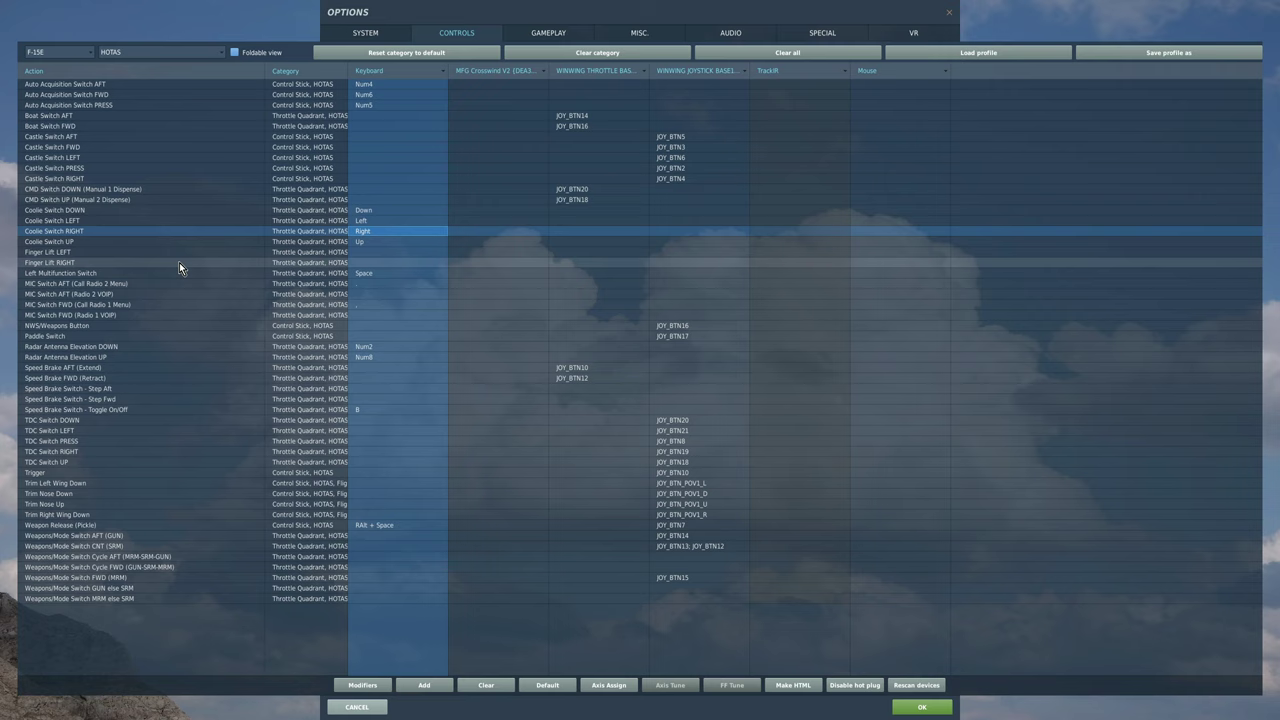
# Review the Finger Lift, Left Multifunction Switch and MIC Switch radio menu bindings
pyautogui.click(130, 249)
pyautogui.click(127, 263)
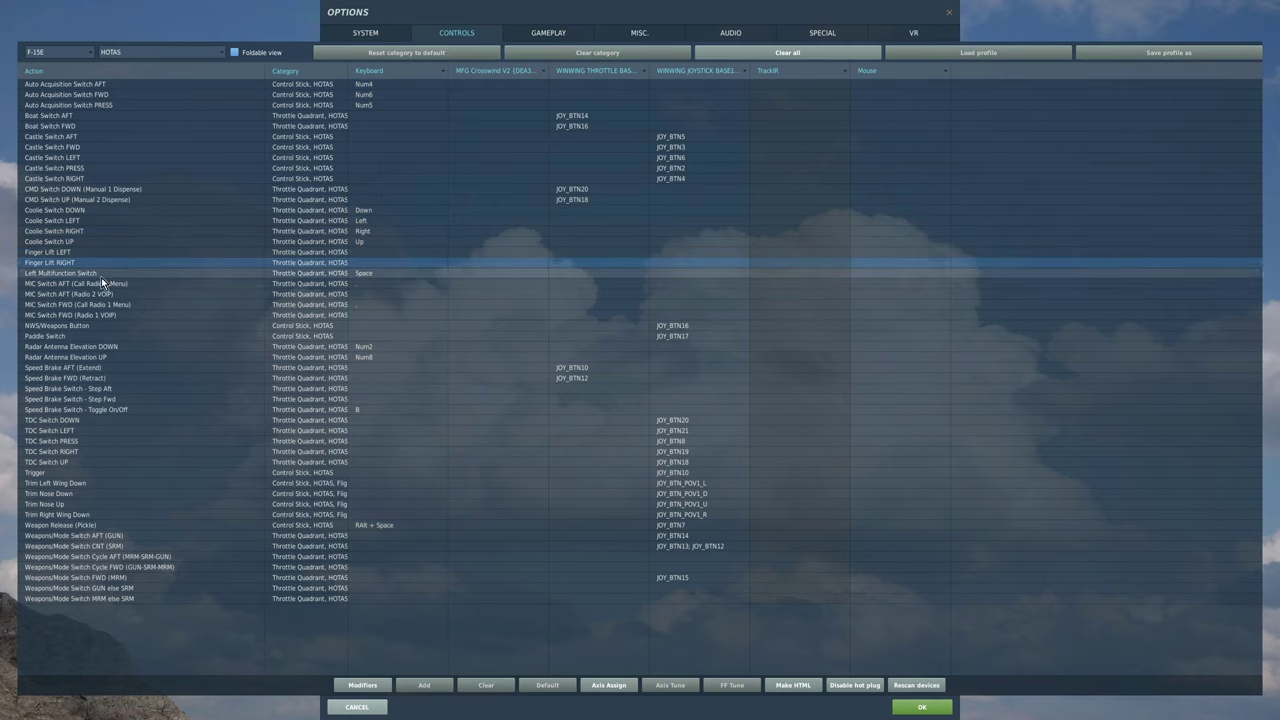
pyautogui.click(101, 273)
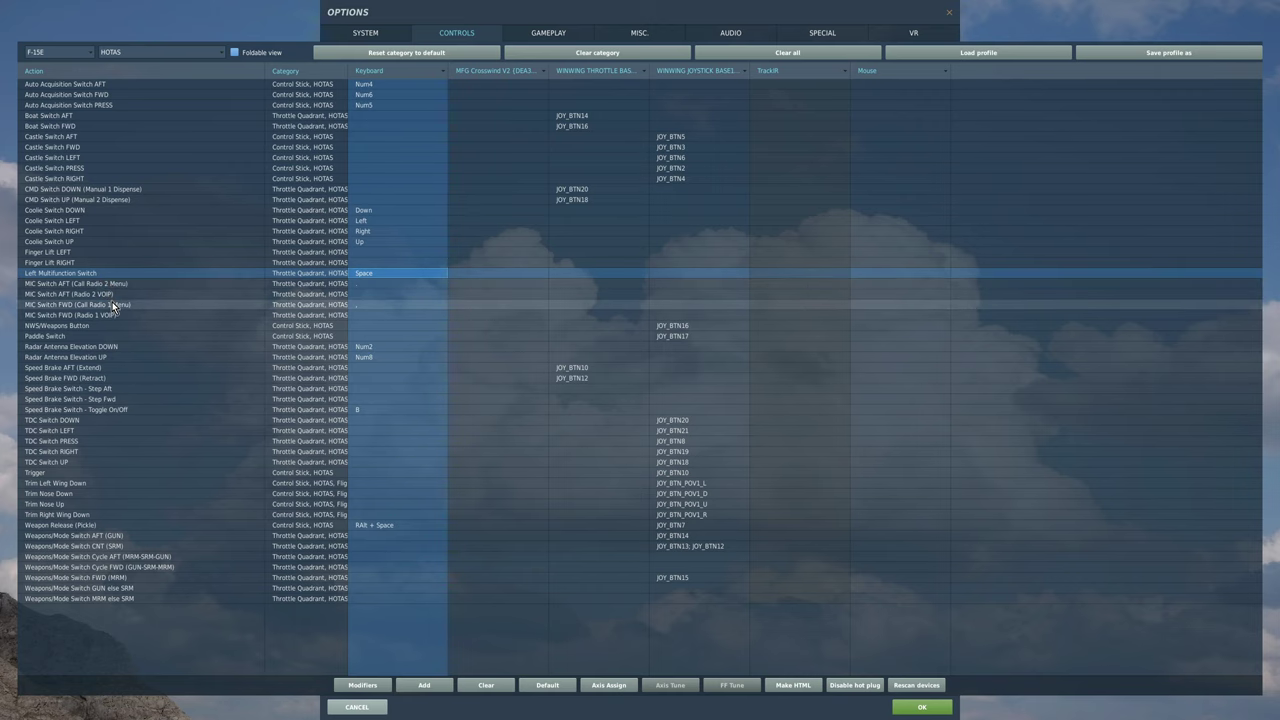
pyautogui.click(112, 303)
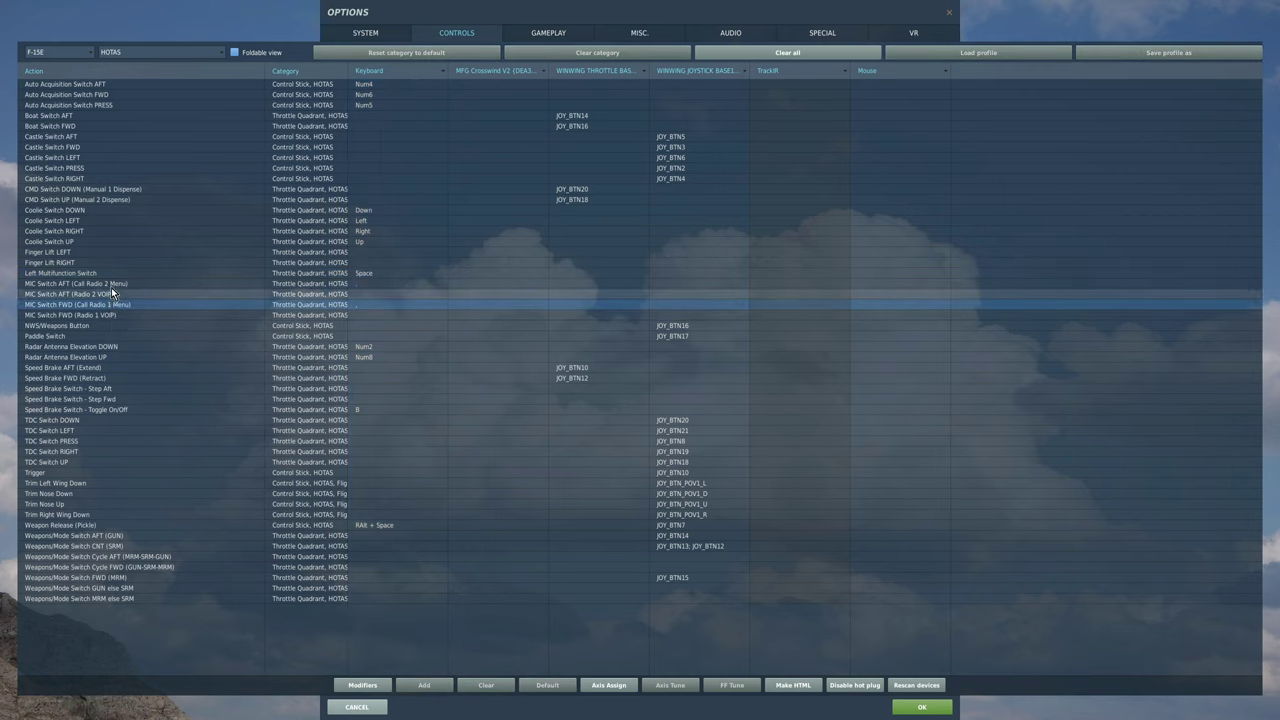
pyautogui.click(354, 285)
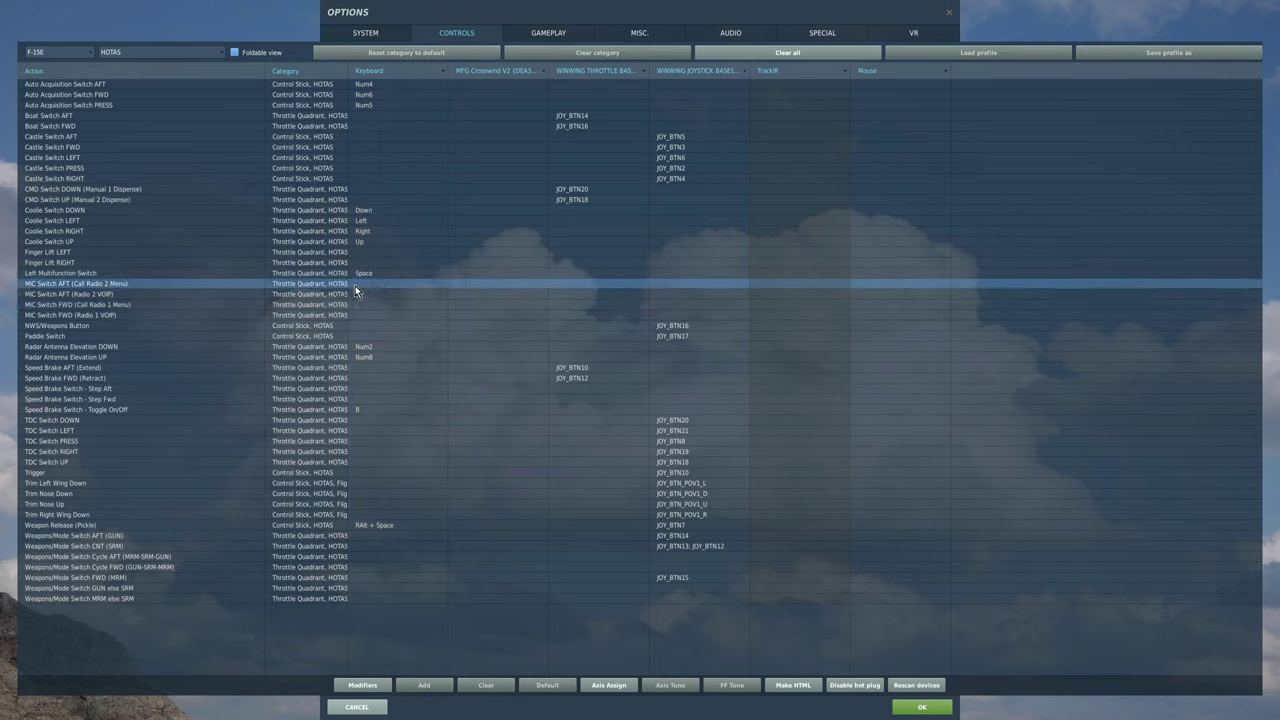
# Review the keyboard binding of the MIC Switch FWD radio menu and the joystick bindings of the NWS/Weapons Button and Paddle Switch
pyautogui.click(355, 306)
pyautogui.click(128, 323)
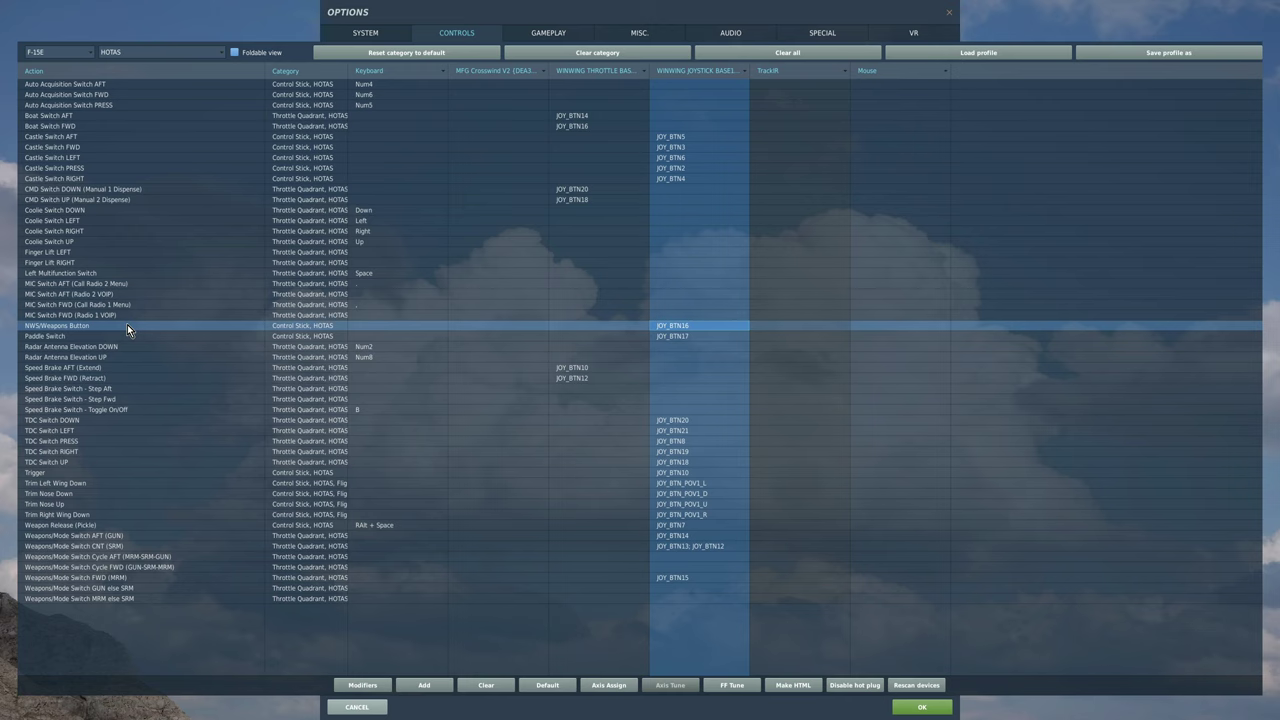
pyautogui.press('Down')
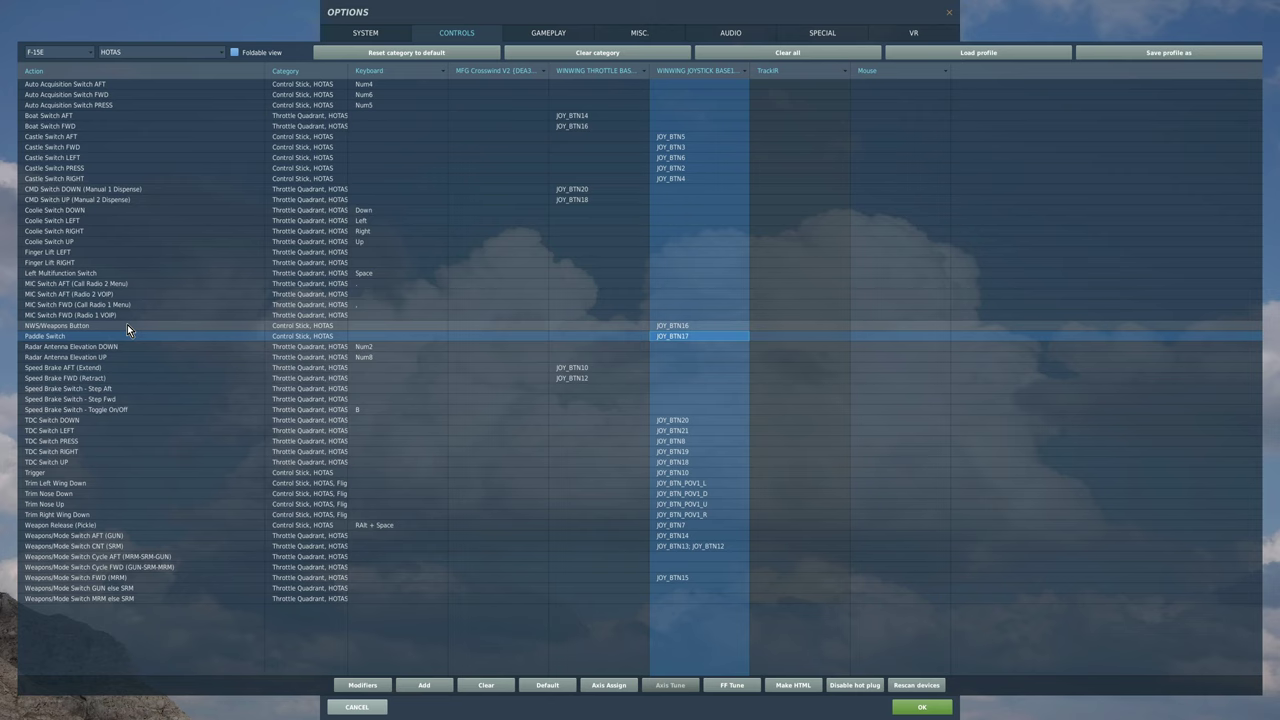
# Review the keyboard bindings of Radar Antenna Elevation DOWN and UP and the throttle bindings of the Speed Brake
pyautogui.press('Down')
pyautogui.press('Down')
pyautogui.press('Left')
pyautogui.press('Left')
pyautogui.press('Left')
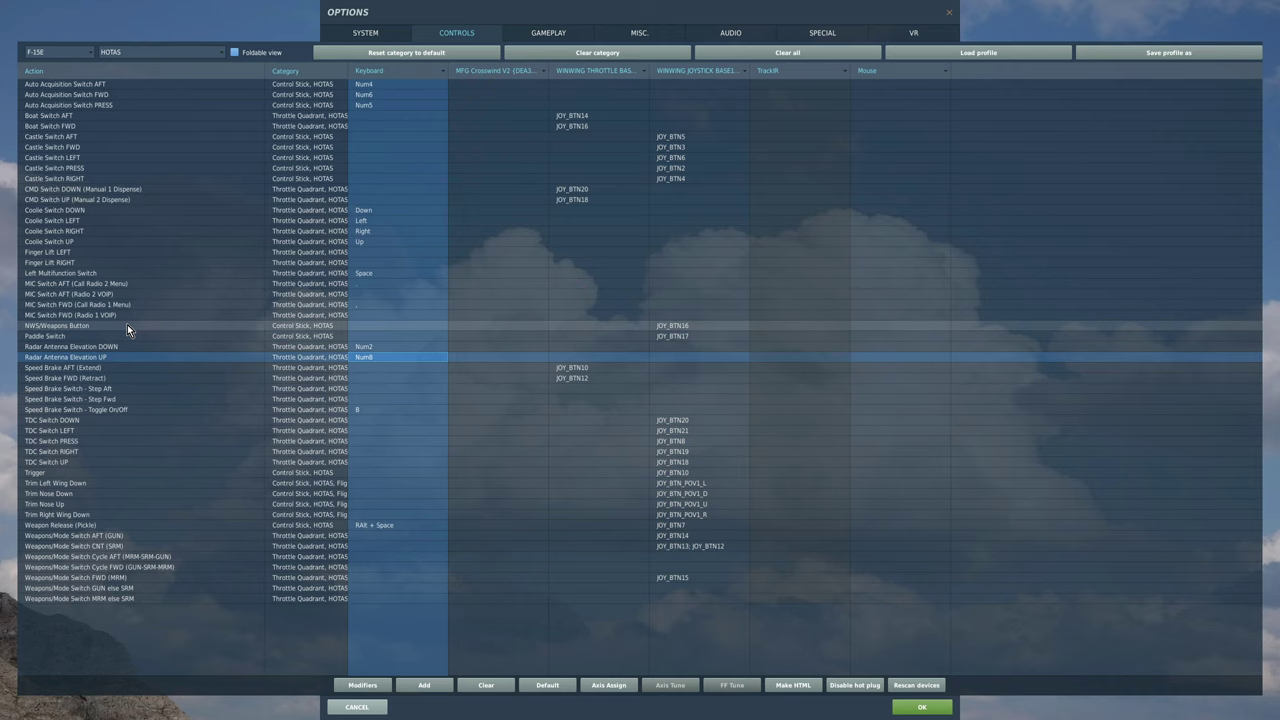
pyautogui.press('Up')
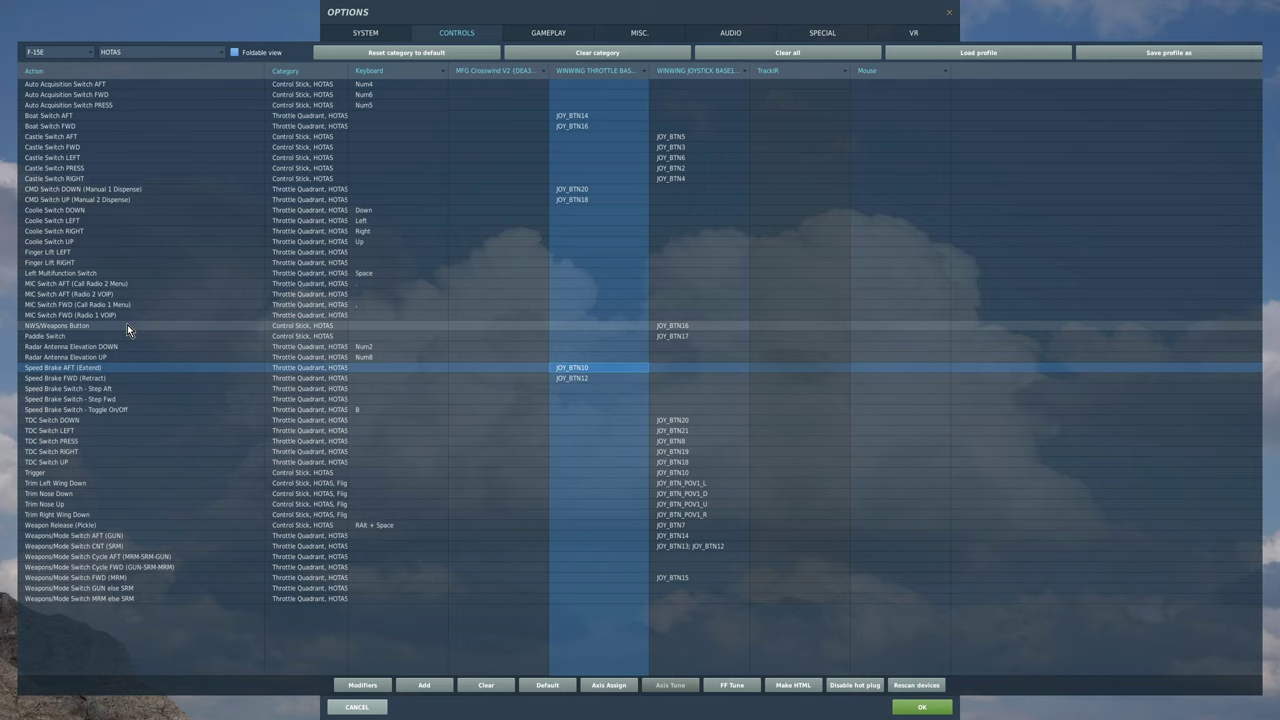
pyautogui.press('Down')
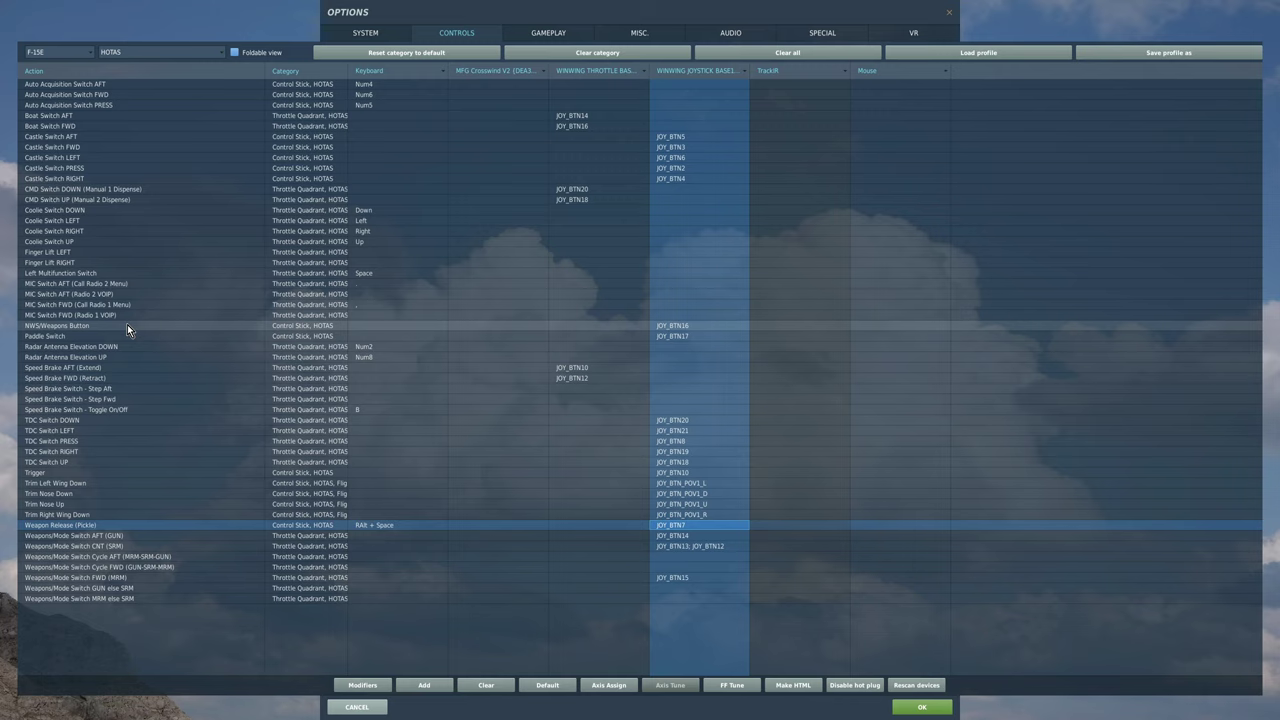
# Review the joystick button bindings of the Weapons/Mode Switch AFT (GUN), CNT (SRM) and FWD (MRM) positions
pyautogui.press('Down')
pyautogui.press('Down')
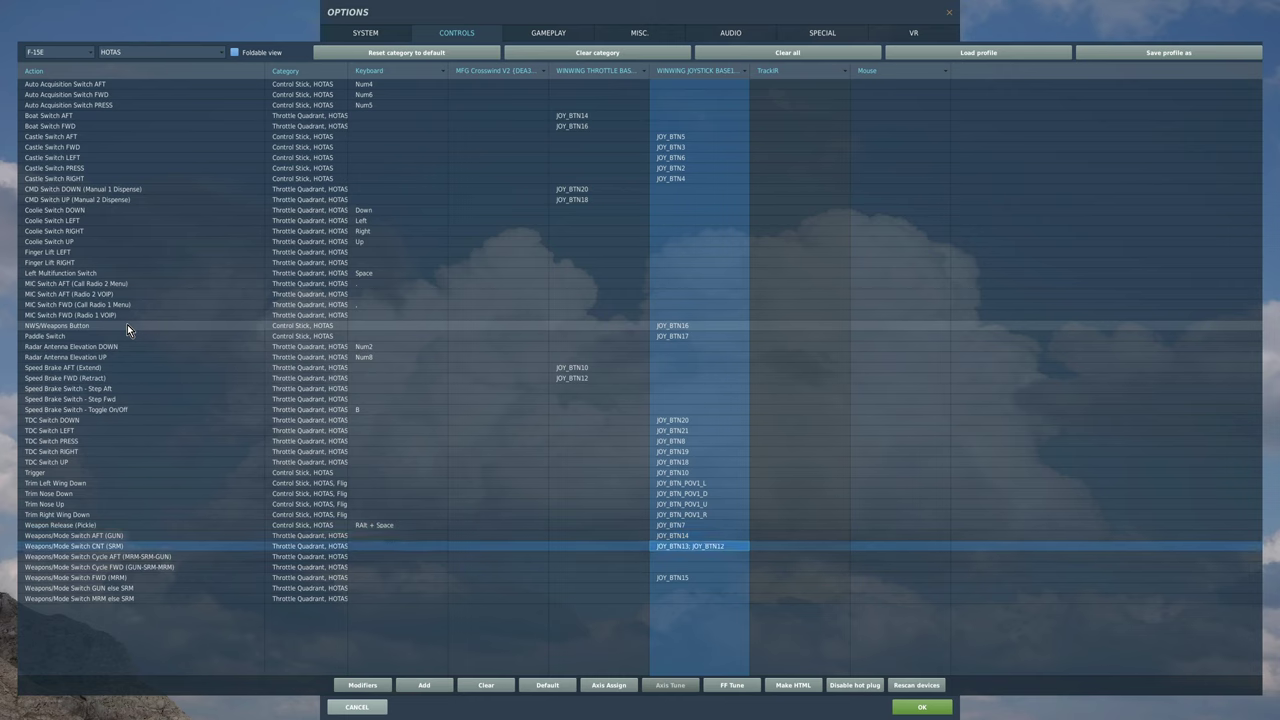
pyautogui.press('Down')
pyautogui.press('Down')
pyautogui.press('Down')
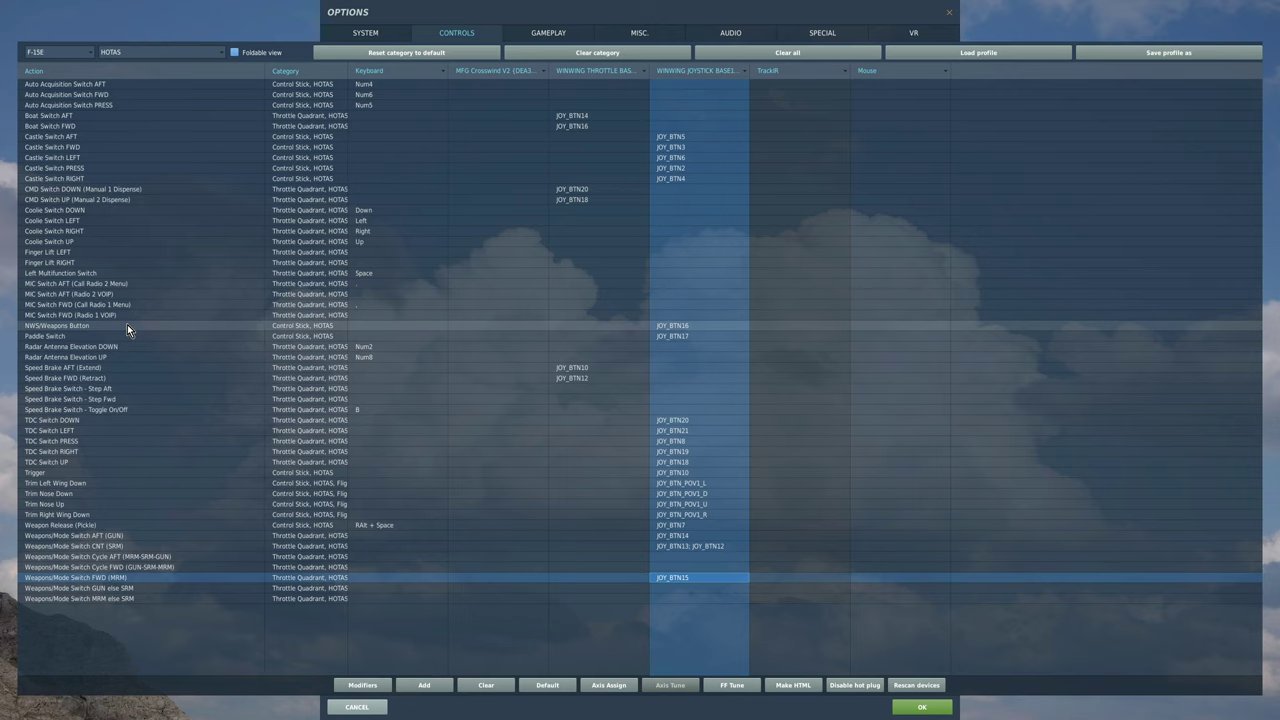
pyautogui.press('Up')
pyautogui.press('Up')
pyautogui.press('Up')
pyautogui.press('Up')
pyautogui.press('Down')
pyautogui.press('Down')
pyautogui.press('Down')
pyautogui.press('Down')
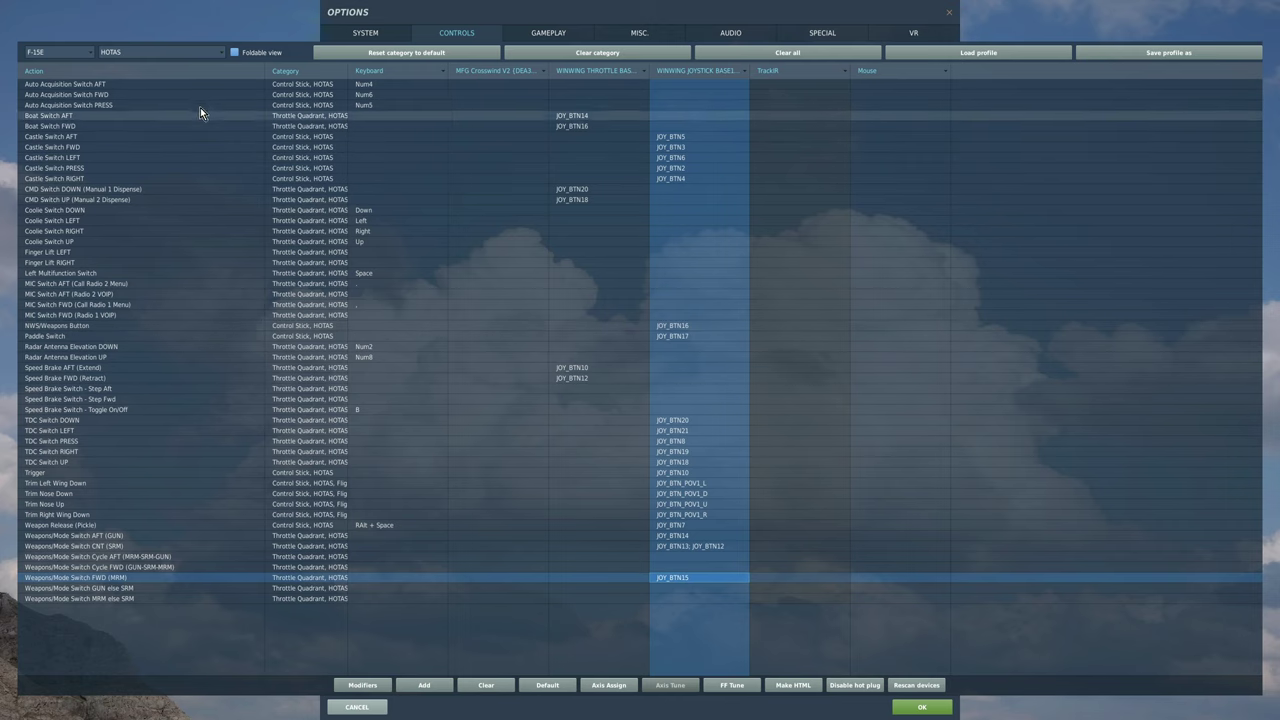
# Show the Rear Cockpit: TGP Panel category and examine the TGP Laser Switch: ARM action
pyautogui.click(223, 54)
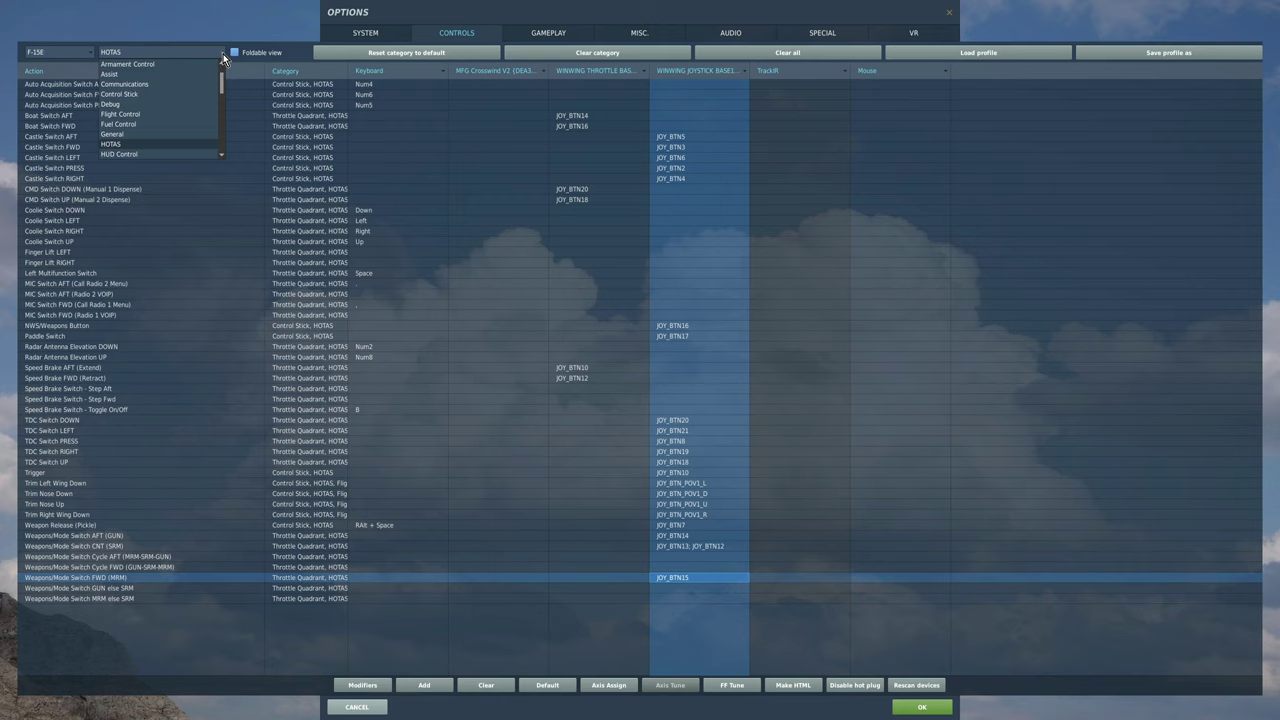
pyautogui.scroll(-2, 168, 77)
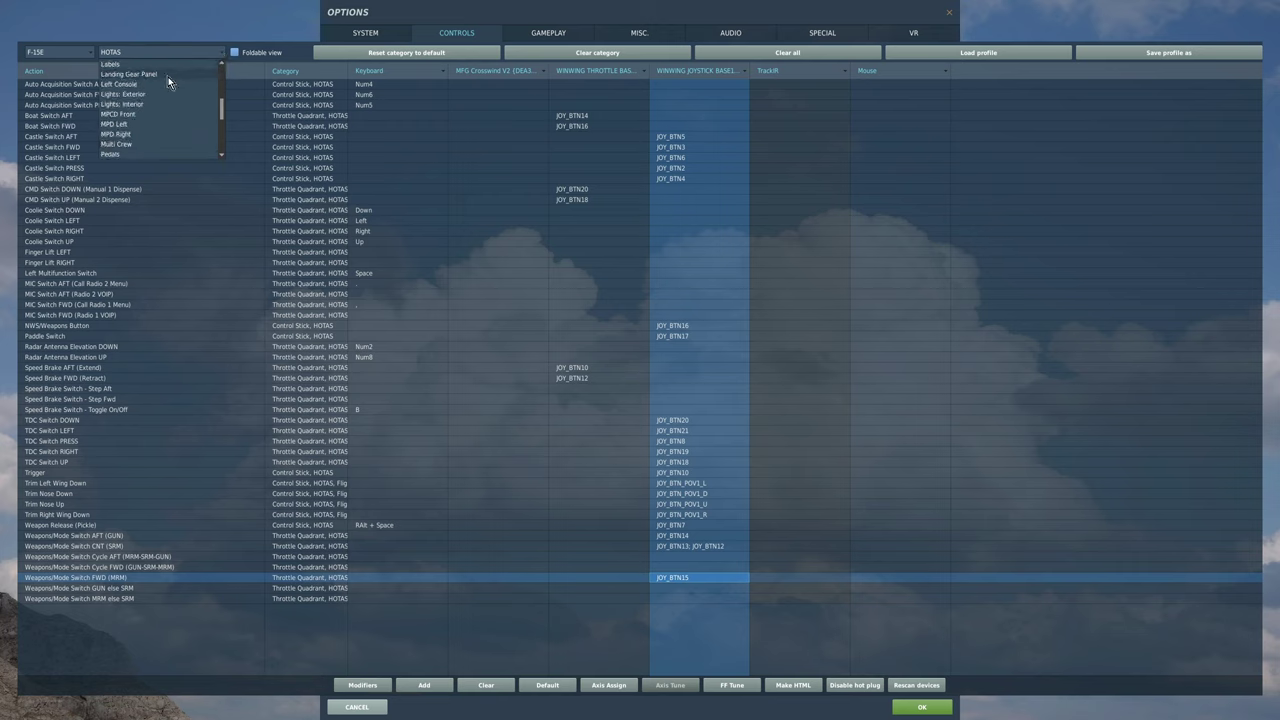
pyautogui.scroll(3, 168, 77)
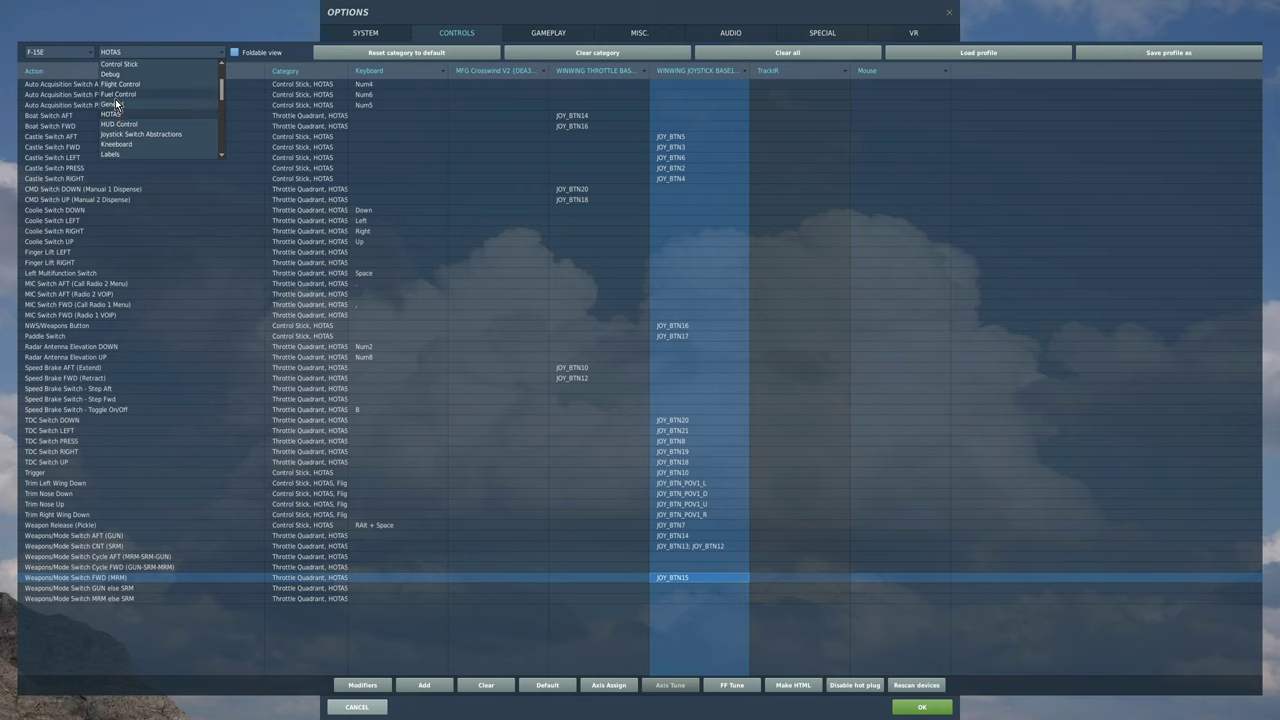
pyautogui.scroll(-5, 132, 68)
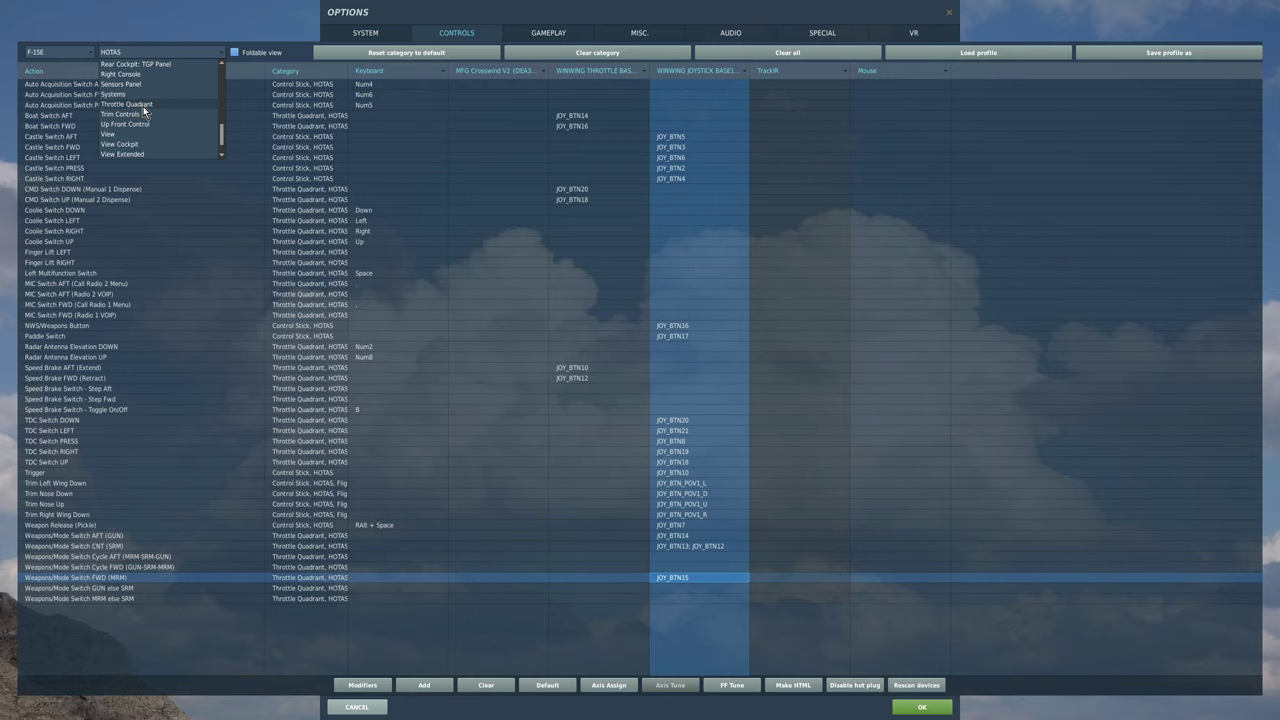
pyautogui.scroll(-1, 139, 112)
pyautogui.scroll(1, 136, 115)
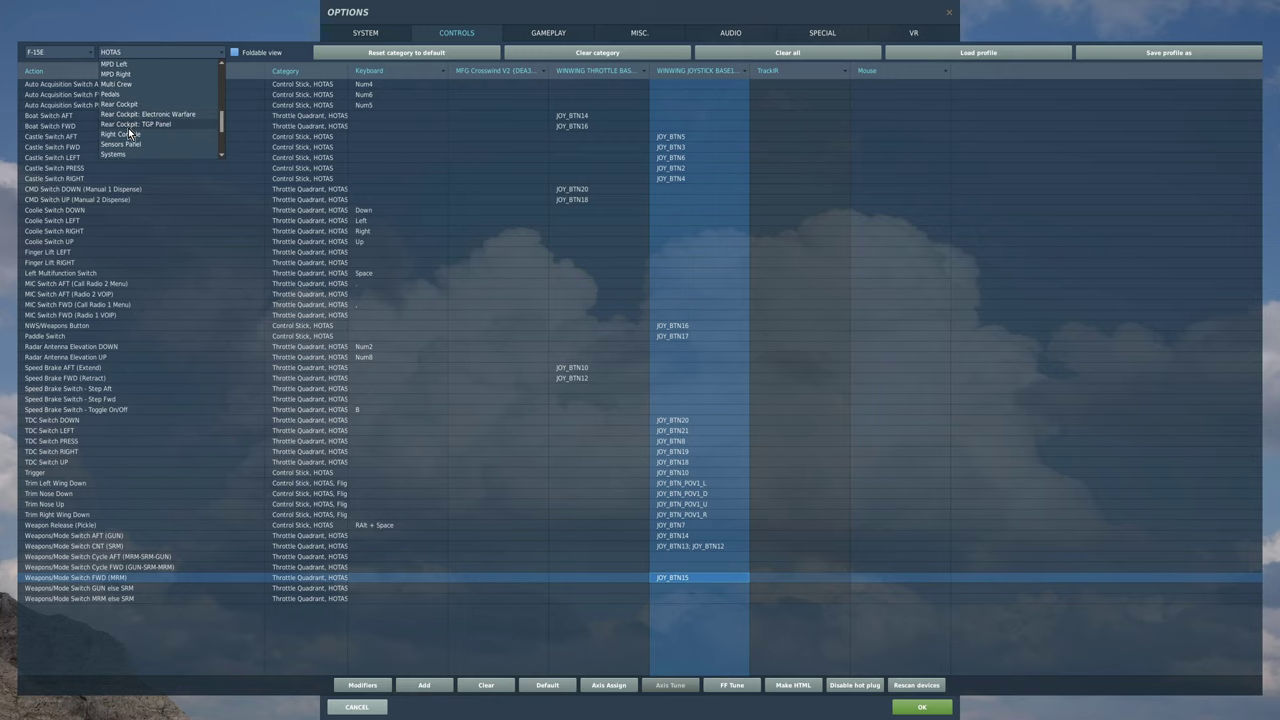
pyautogui.click(118, 127)
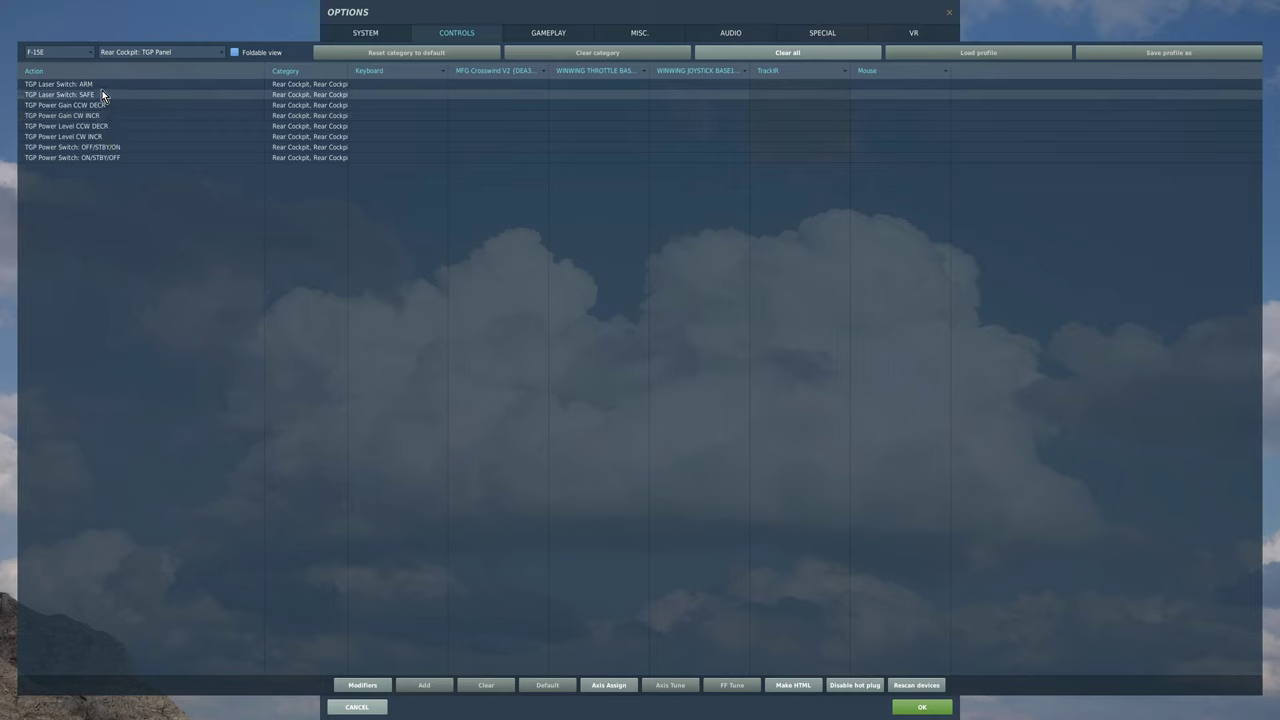
pyautogui.click(101, 86)
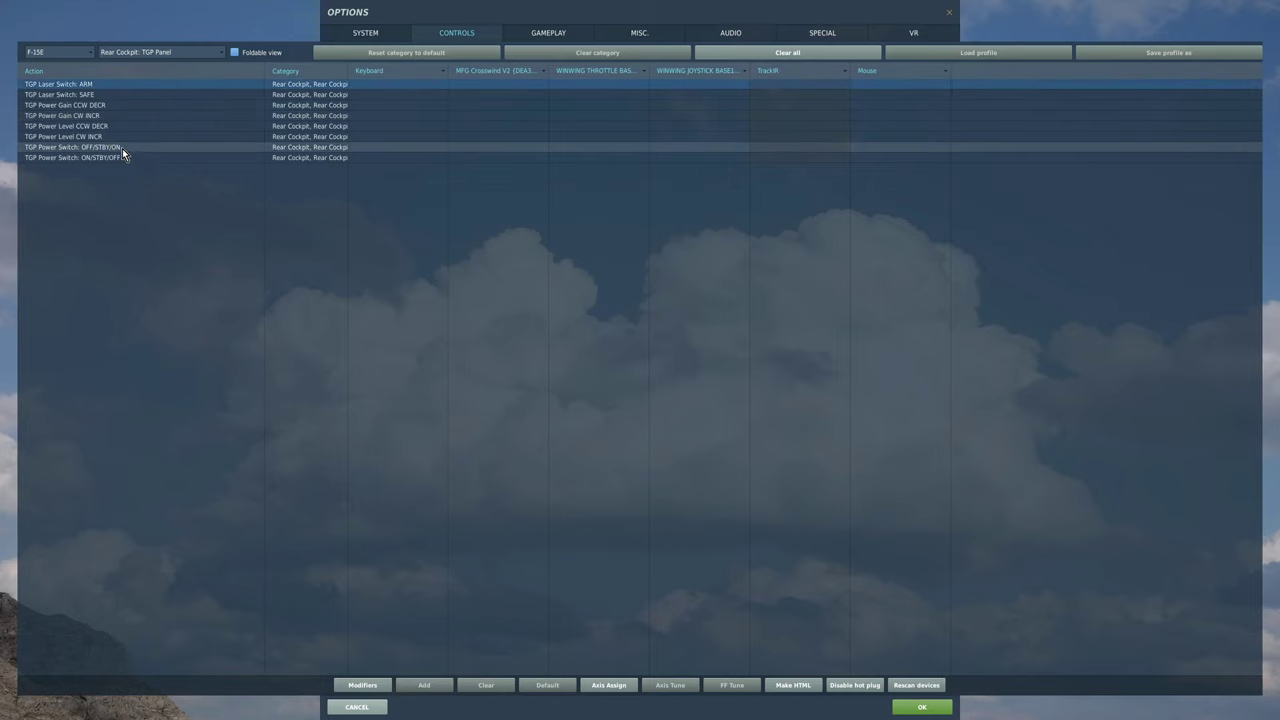